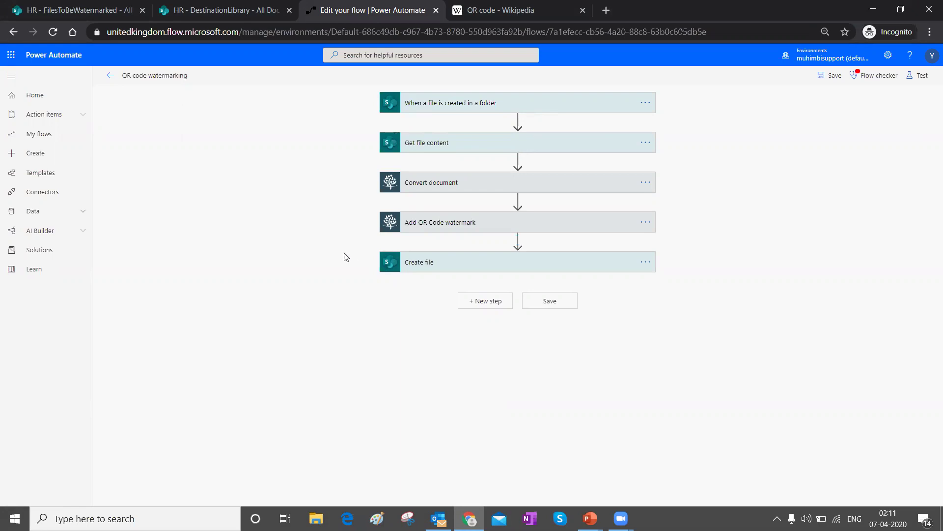
Open the FilesToBeWatermarked library and inspect the PDF-Converter Administration-Guide Word document
left_click(101, 14)
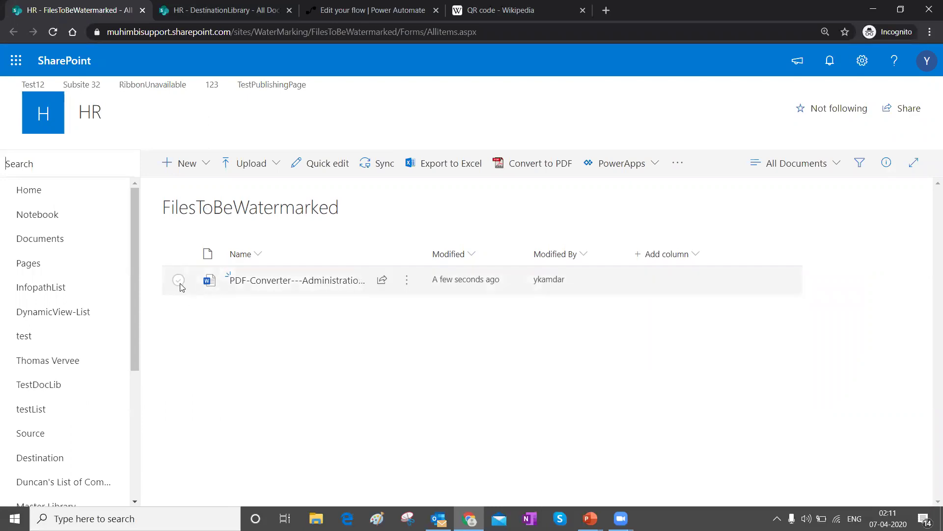
left_click(330, 290)
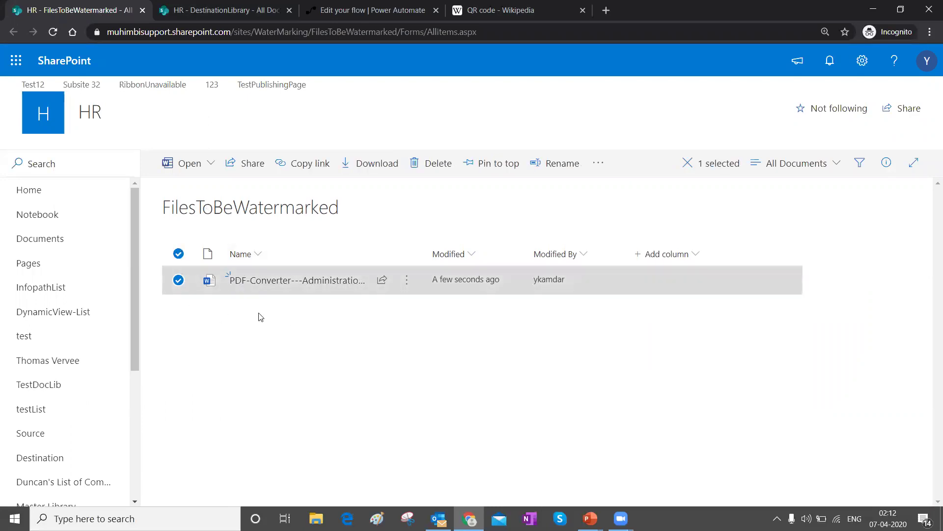
mouse_move(271, 281)
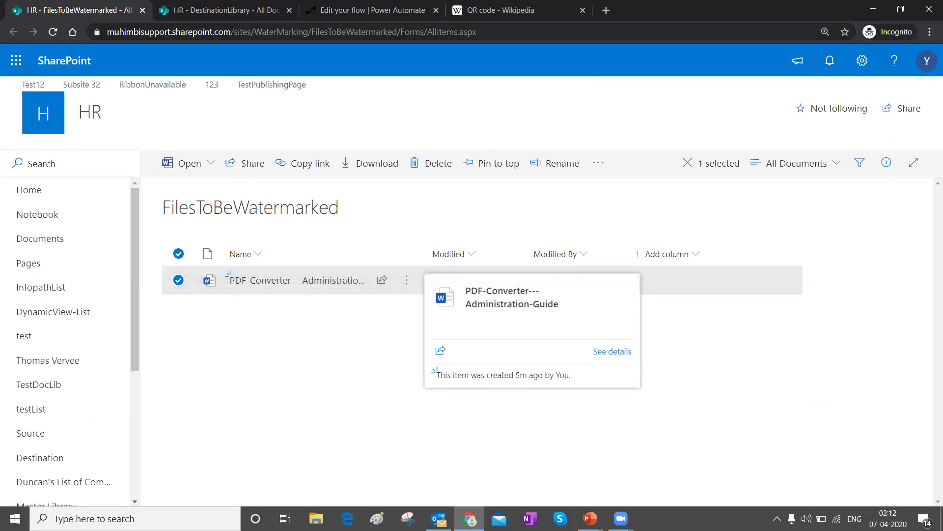
Delete the existing .pdf file from the DestinationLibrary
left_click(233, 10)
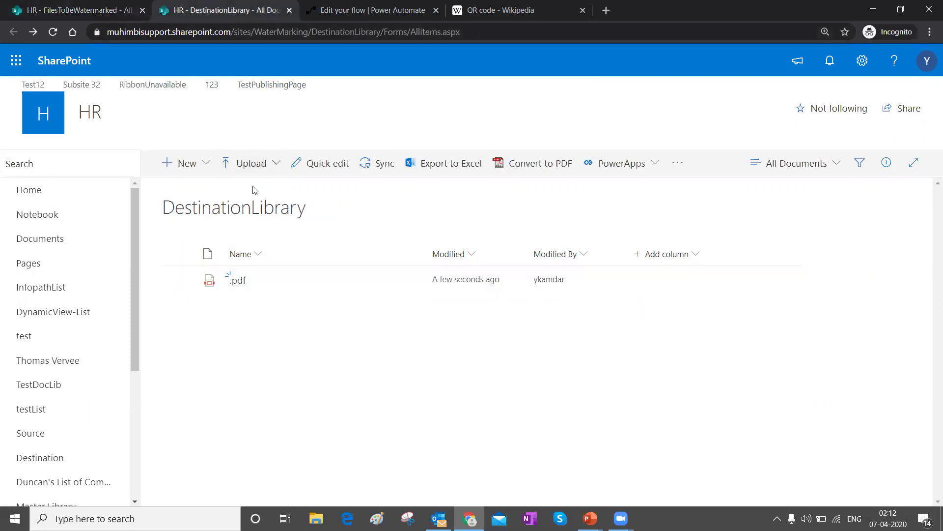
left_click(180, 280)
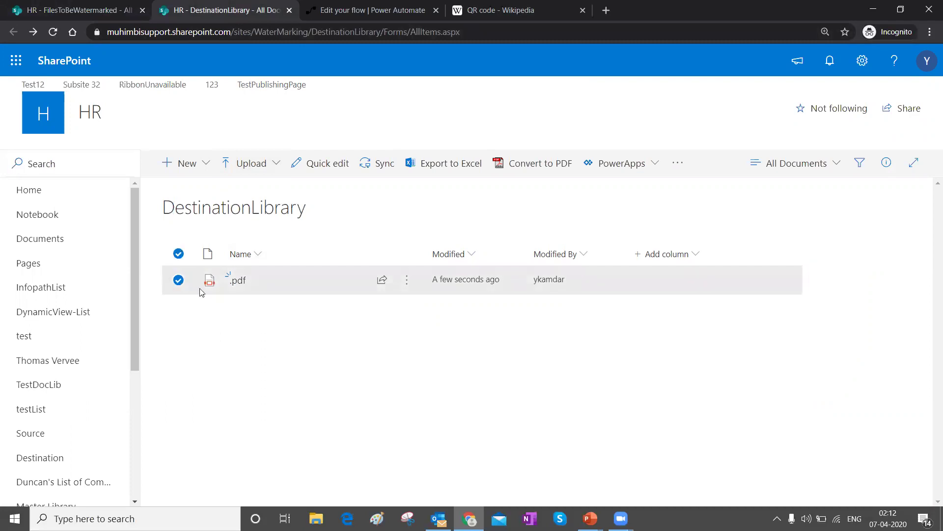
key("Delete")
left_click(481, 319)
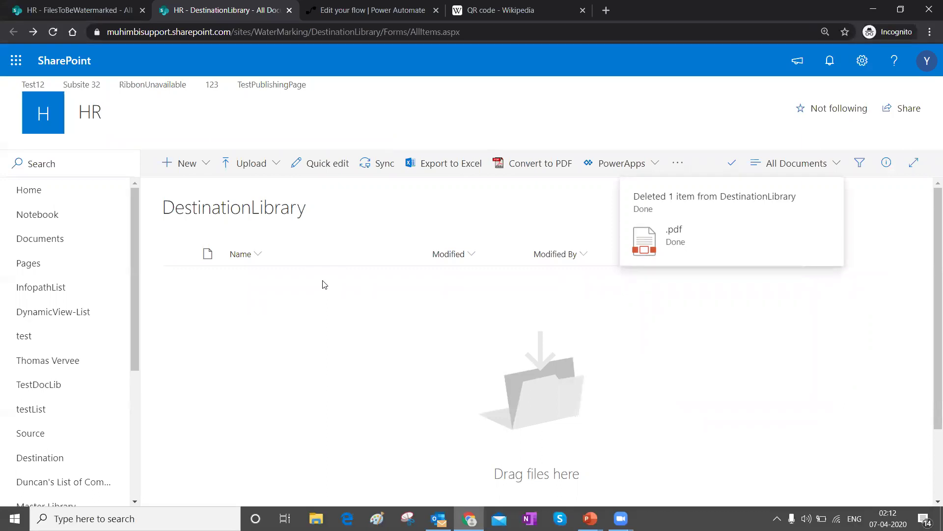
Review the flow's "When a file is created in a folder" trigger settings against the FilesToBeWatermarked source library
left_click(337, 9)
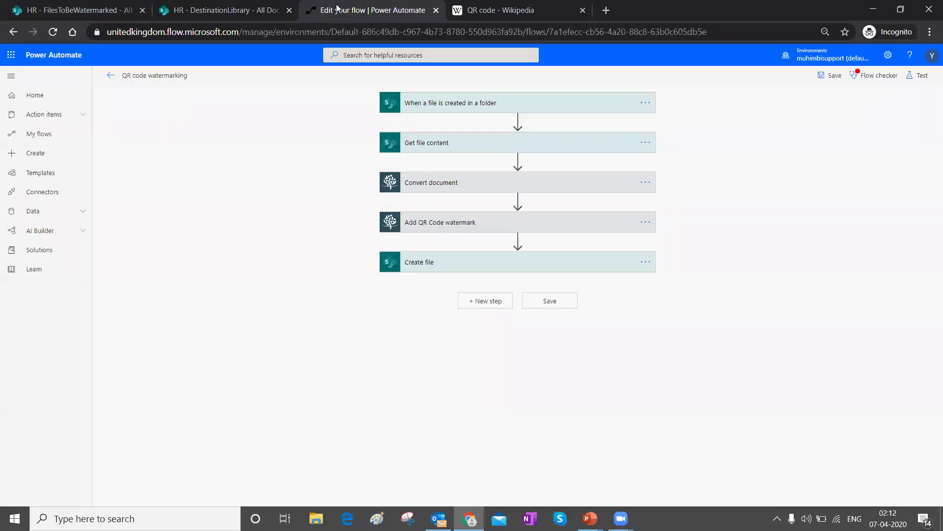
left_click(442, 102)
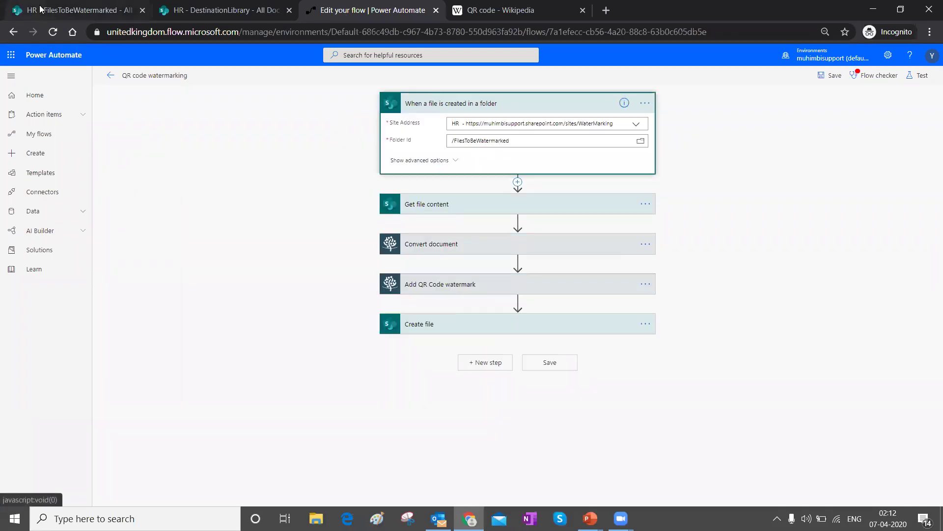
left_click(74, 10)
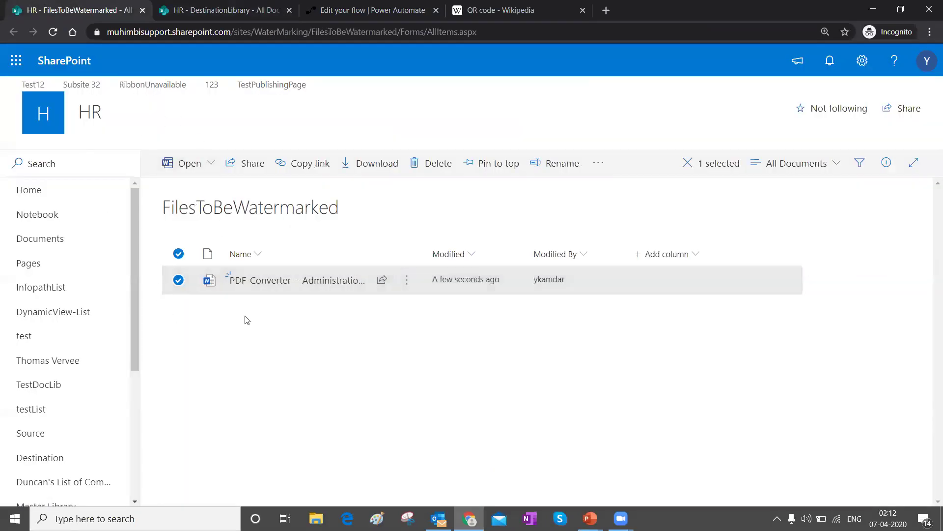
left_click(370, 11)
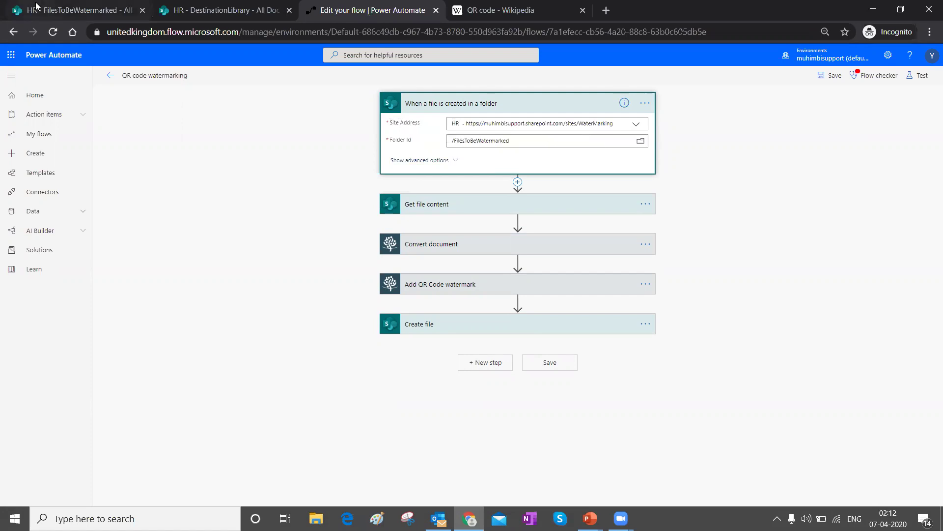
left_click(22, 11)
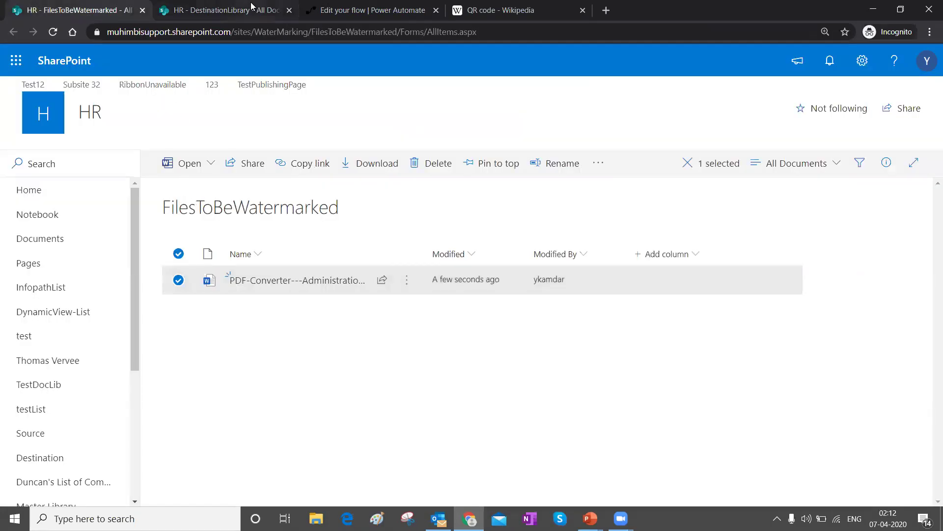
left_click(328, 13)
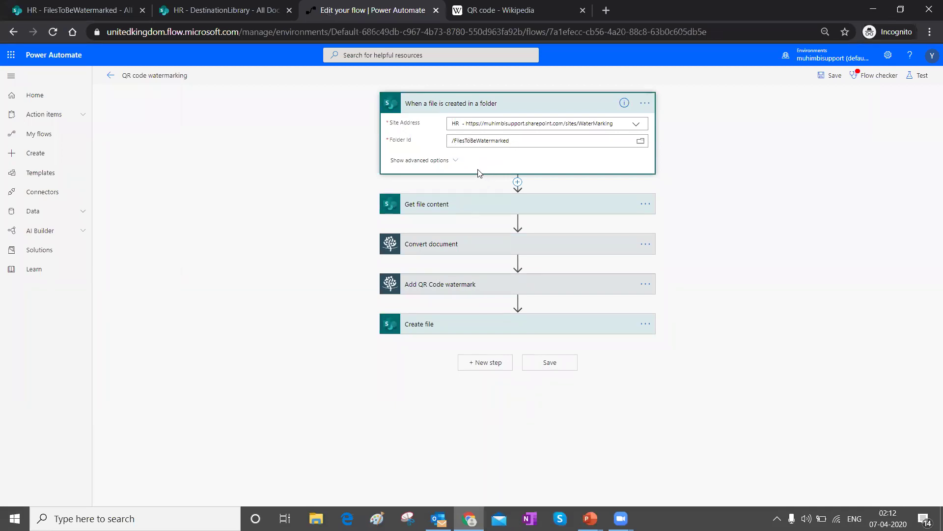
Inspect the Get file content action's site address and file identifier, checking the source document in its library
left_click(403, 204)
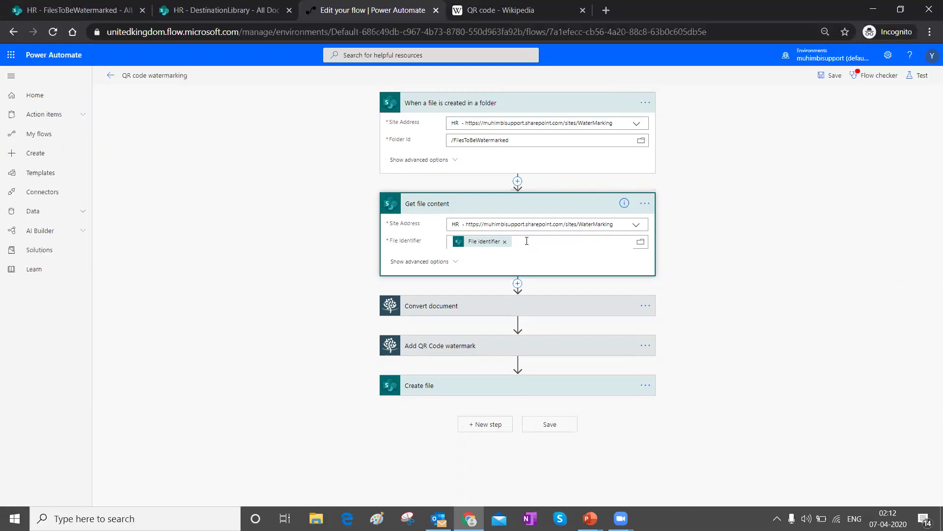
left_click(488, 244)
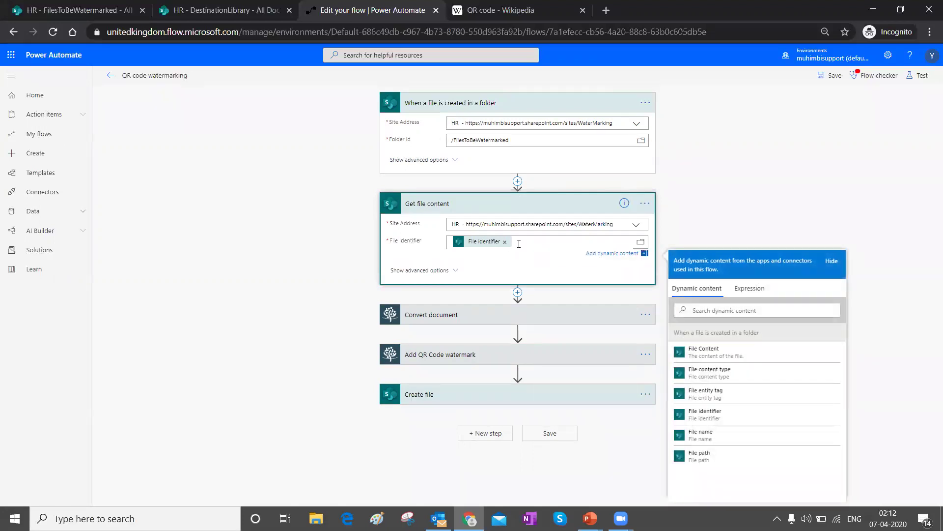
mouse_move(480, 246)
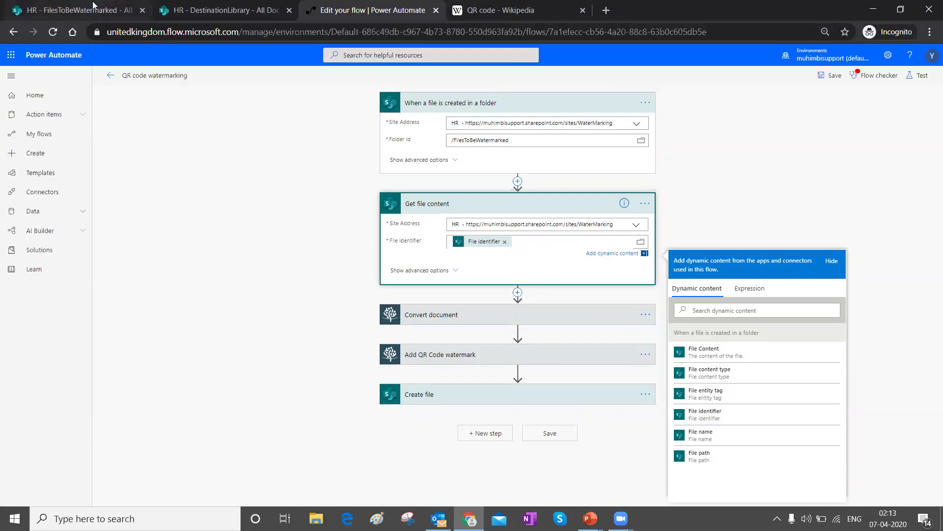
left_click(79, 10)
mouse_move(227, 280)
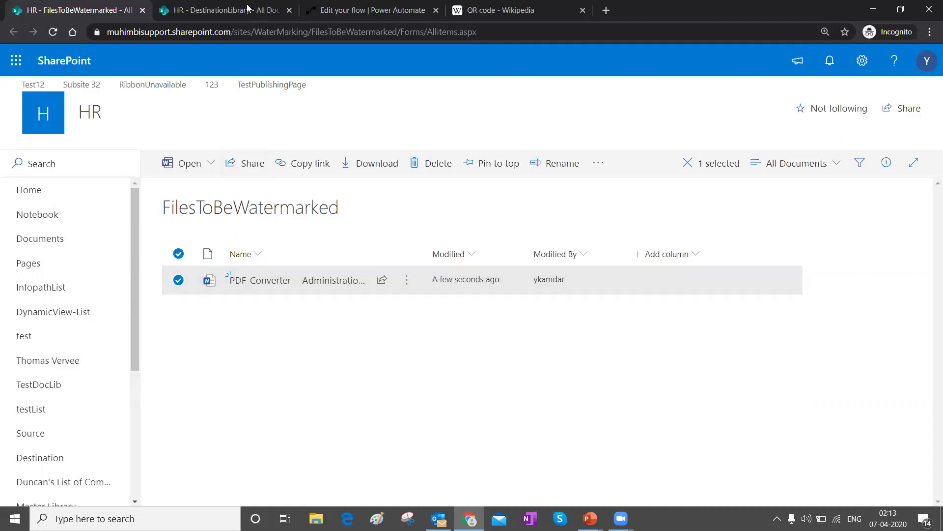
left_click(338, 9)
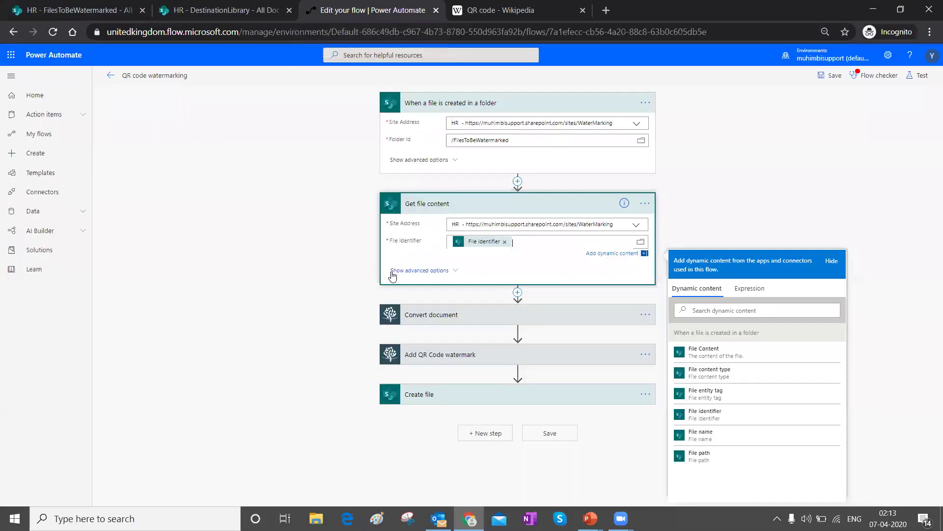
Expand the Convert document action and review its source file name, source file content and output format
left_click(412, 314)
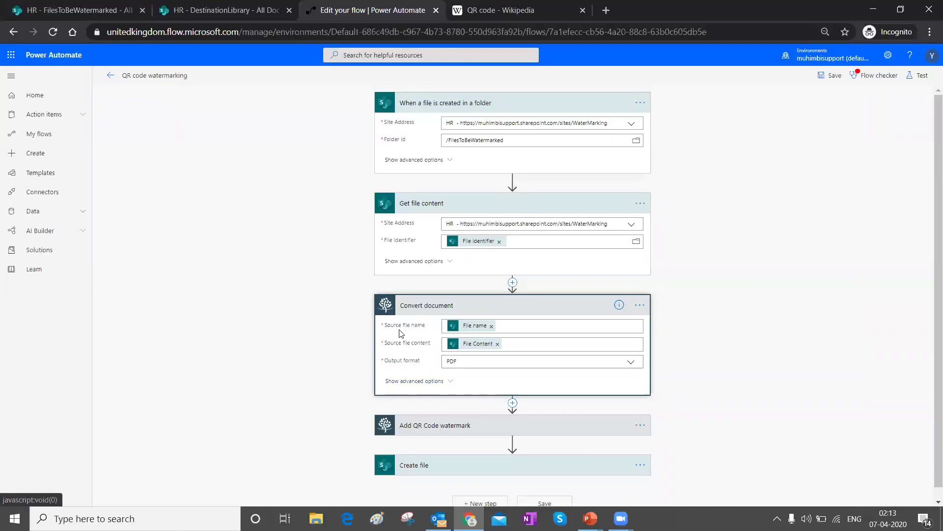
left_click(508, 324)
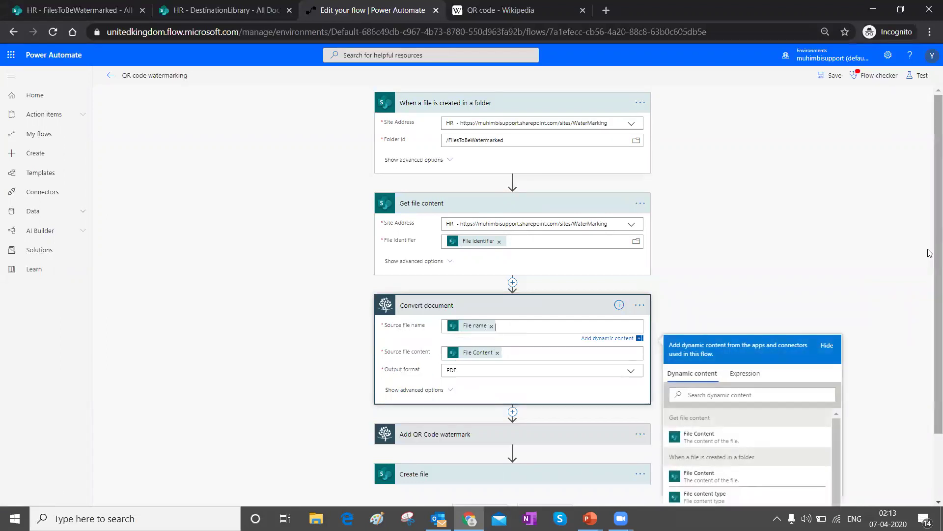
scroll(930, 258, "down", 2)
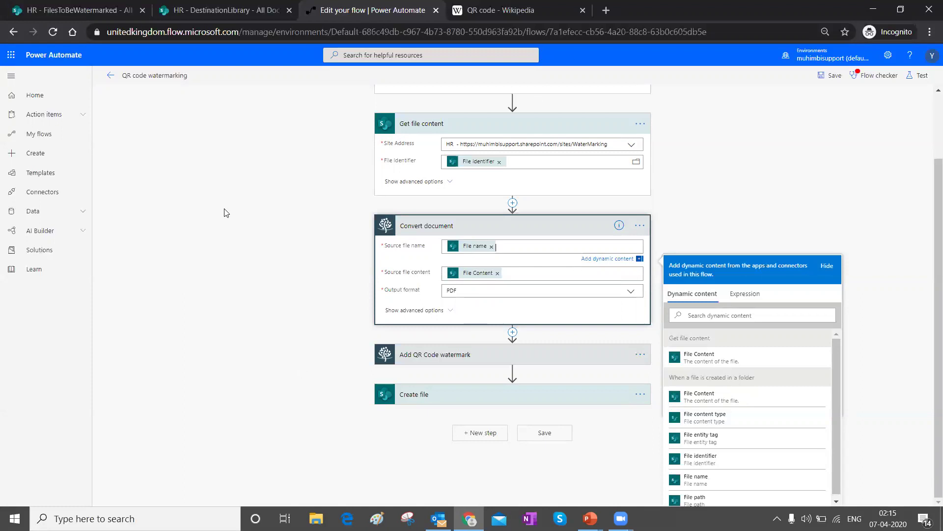
Expand the Add QR Code watermark action and inspect its source file content and content fields
left_click(446, 354)
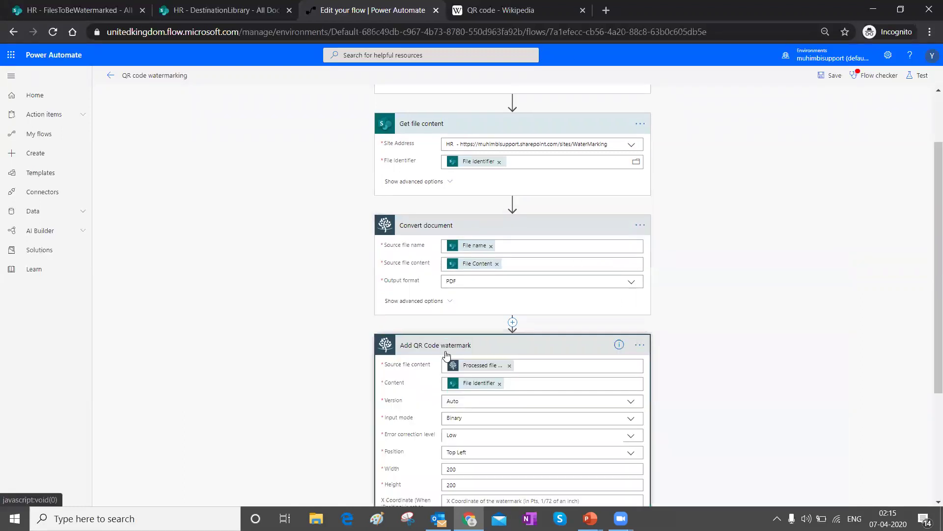
scroll(446, 340, "down", 1)
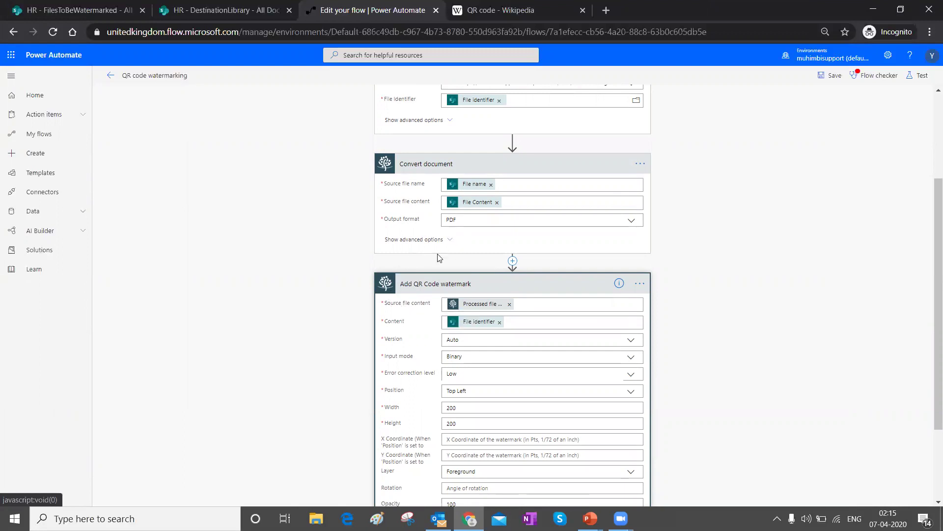
left_click(532, 304)
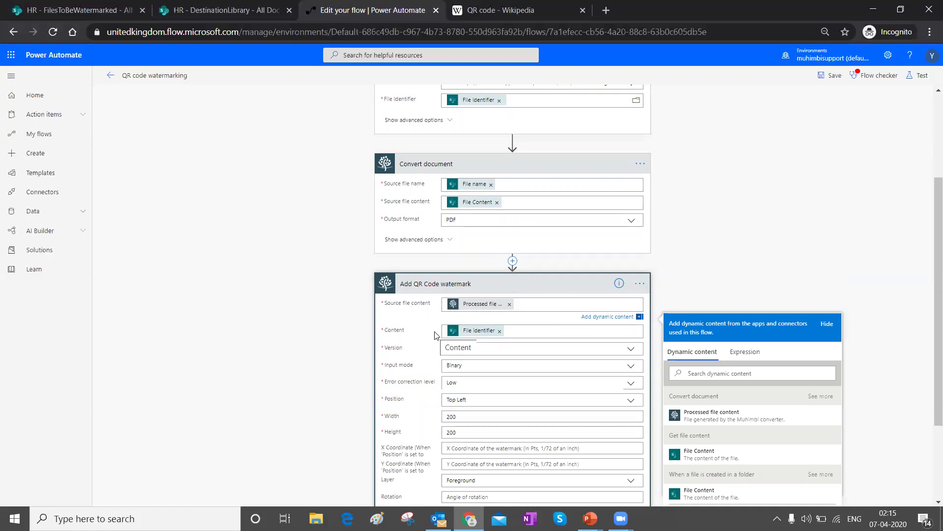
left_click(473, 332)
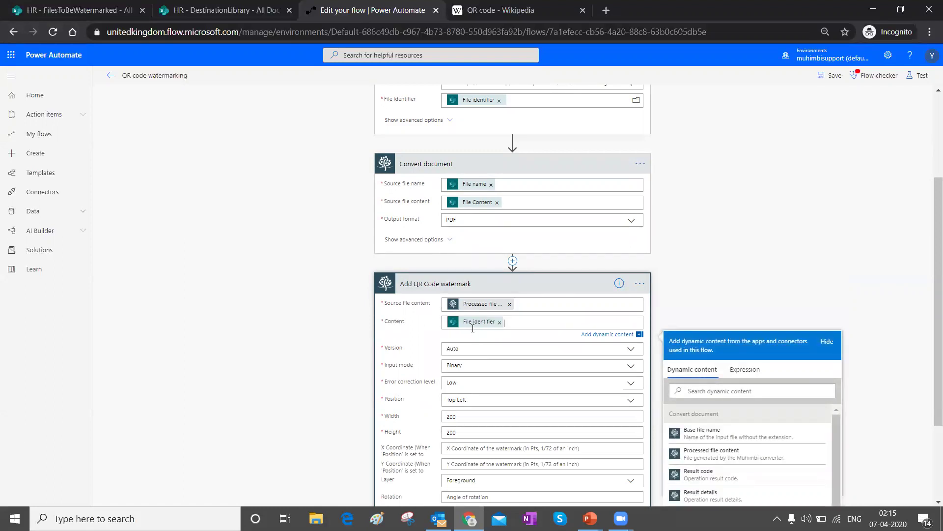
Browse the available QR code versions in the watermark action without changing the selection
left_click(635, 357)
scroll(521, 377, "down", 5)
scroll(521, 377, "down", 3)
scroll(501, 407, "up", 6)
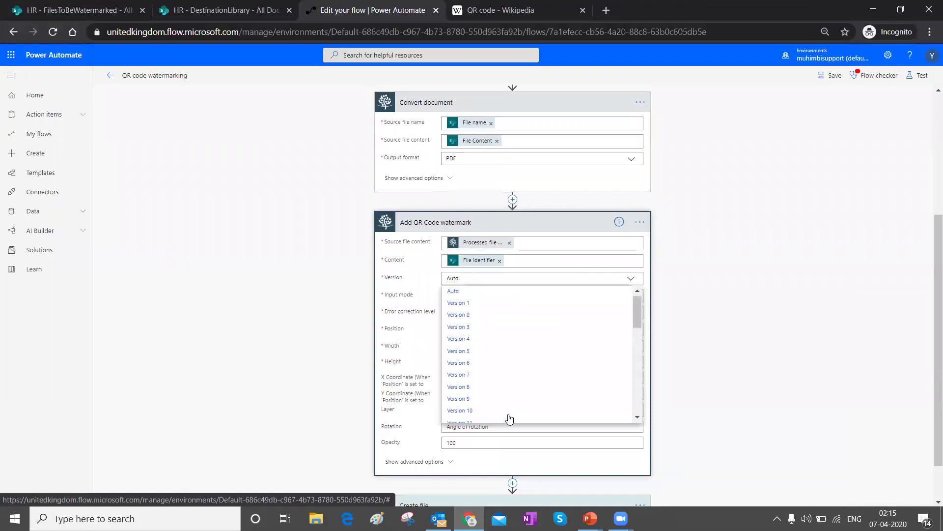
left_click(248, 279)
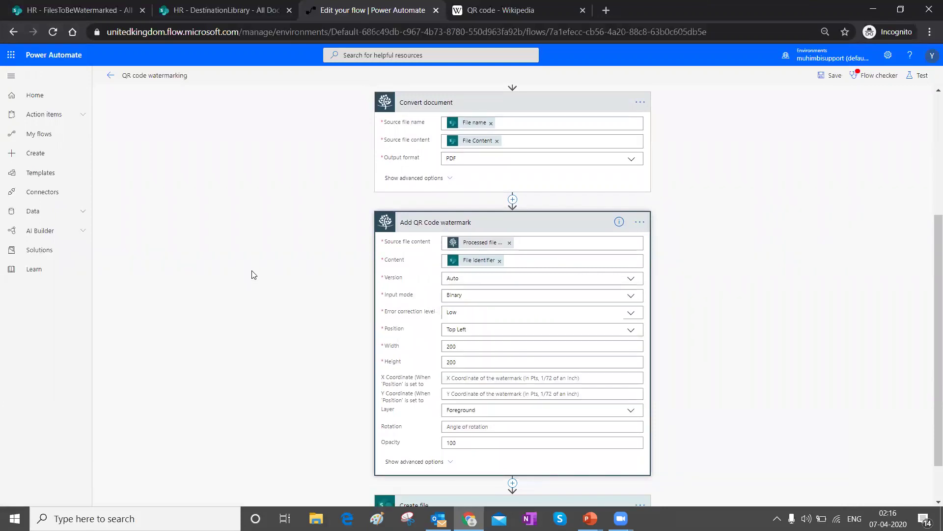
View the input mode and error correction level options of the QR code watermark, leaving both as they are
left_click(630, 296)
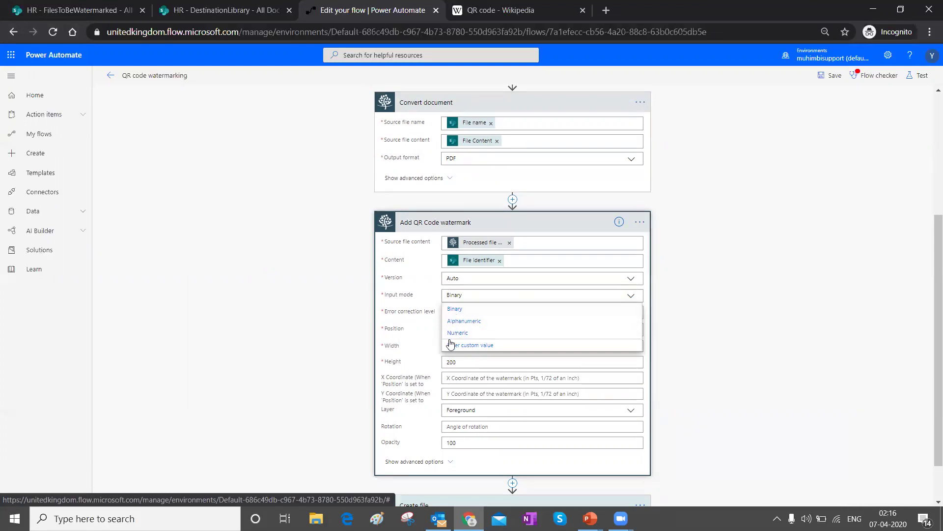
left_click(350, 312)
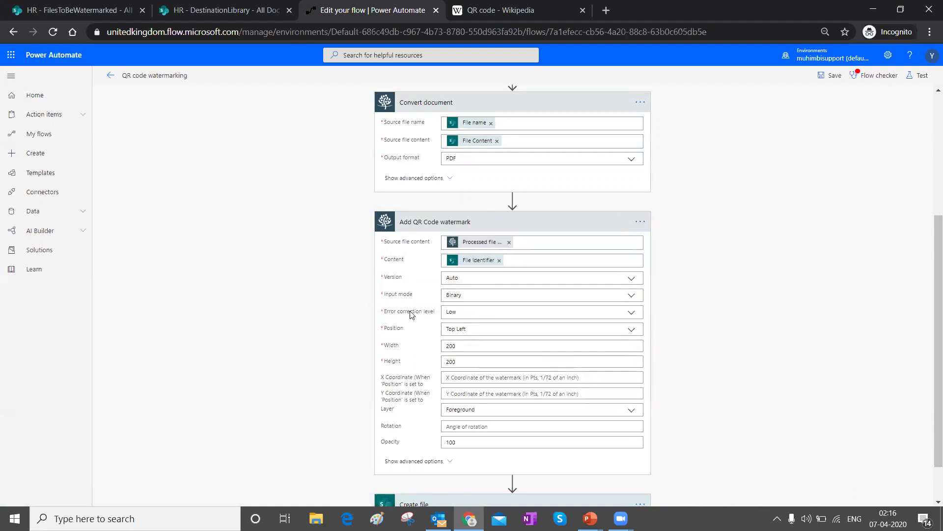
left_click(629, 312)
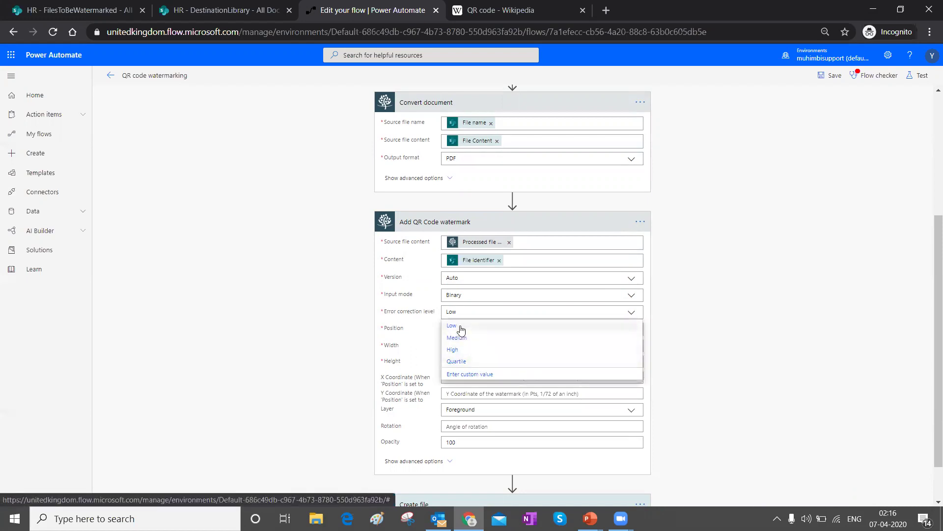
left_click(308, 281)
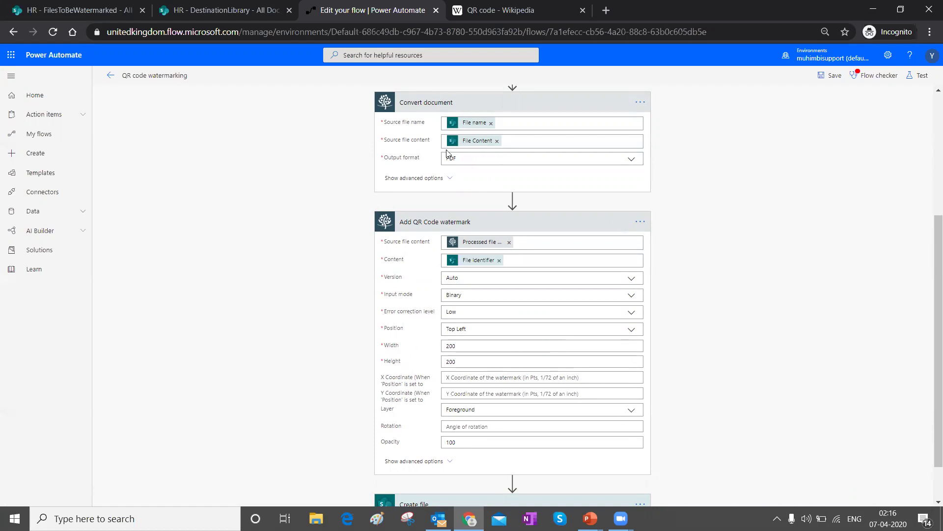
Consult the Storage section of Wikipedia's QR code article for the numeric and binary input modes' character capacities
left_click(480, 8)
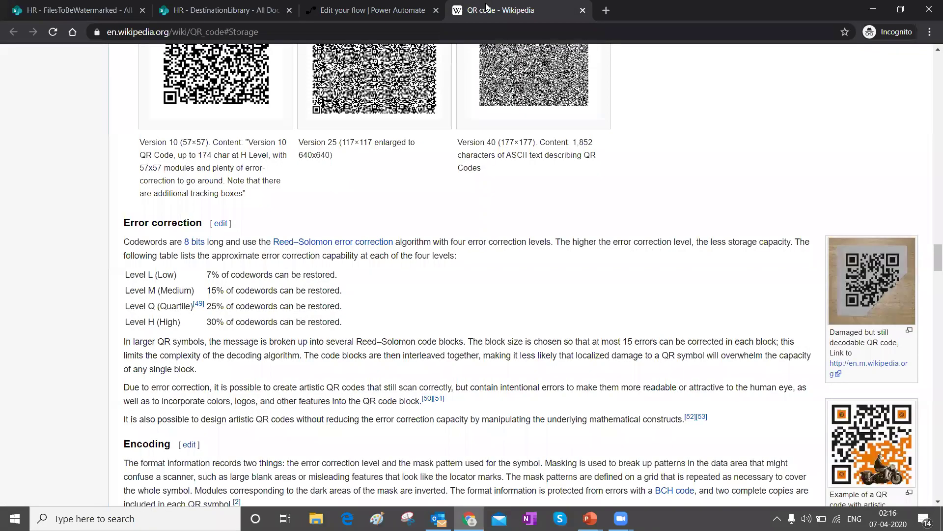
scroll(840, 194, "up", 10)
left_click_drag(278, 32, 107, 32)
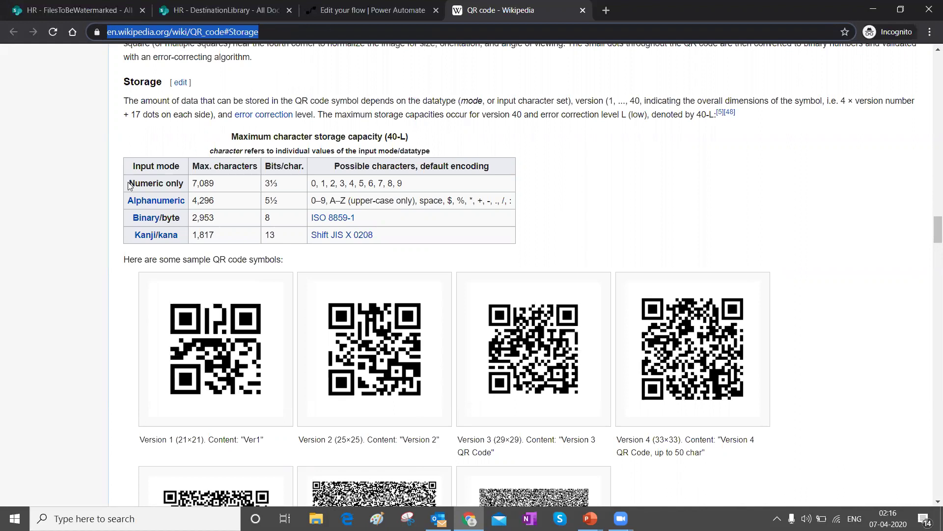
left_click_drag(129, 183, 184, 183)
left_click_drag(132, 218, 166, 217)
left_click(49, 232)
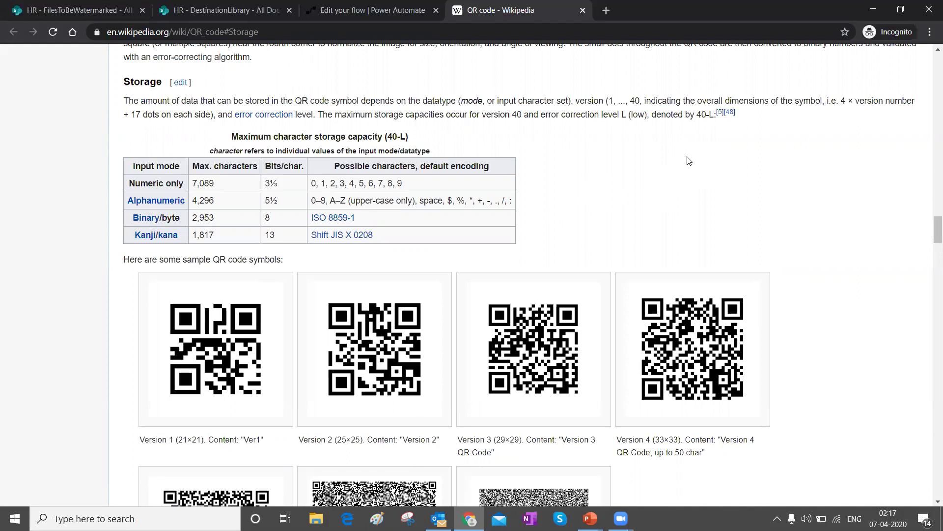
Consult the Error correction section of Wikipedia's QR code article for the restoration capability of levels L, M, Q and H
scroll(689, 159, "down", 10)
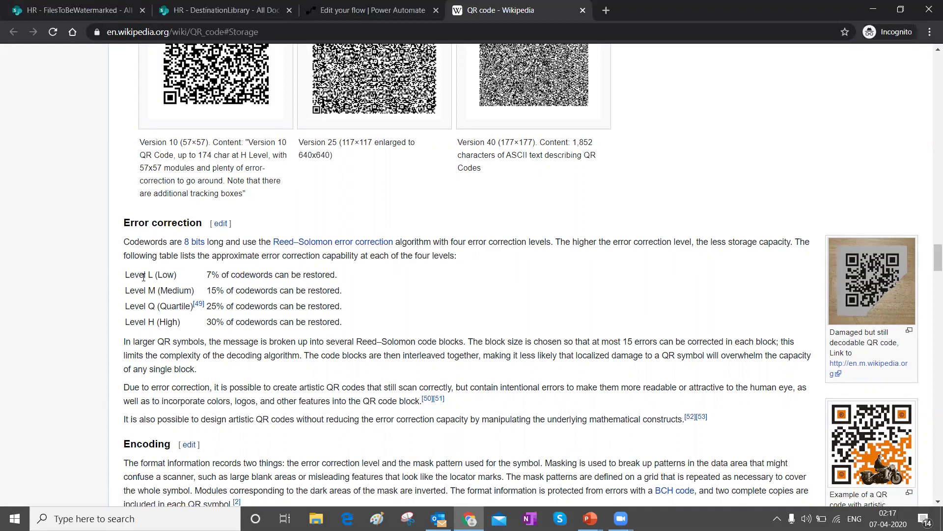
left_click_drag(137, 273, 214, 274)
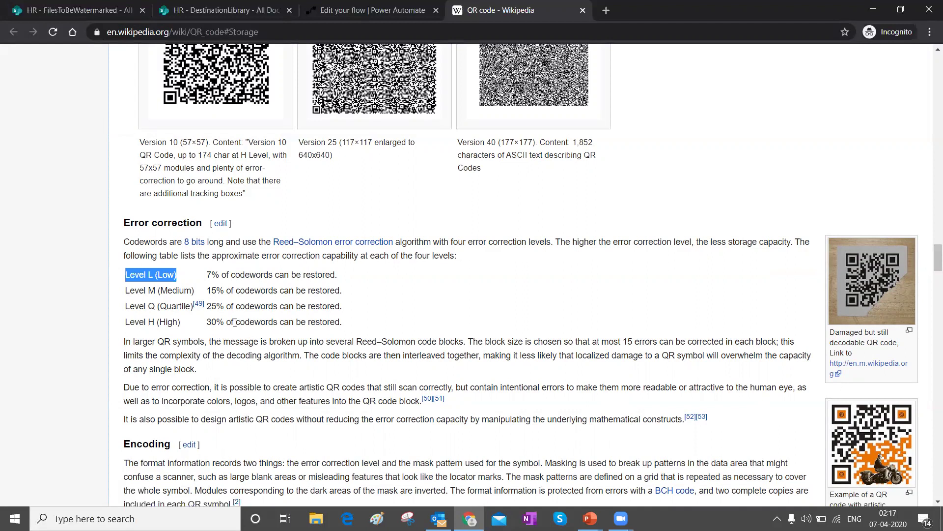
Return to the flow, show the QR code watermark action's advanced options and inspect its opacity setting without changing it
left_click(376, 10)
scroll(239, 302, "down", 1)
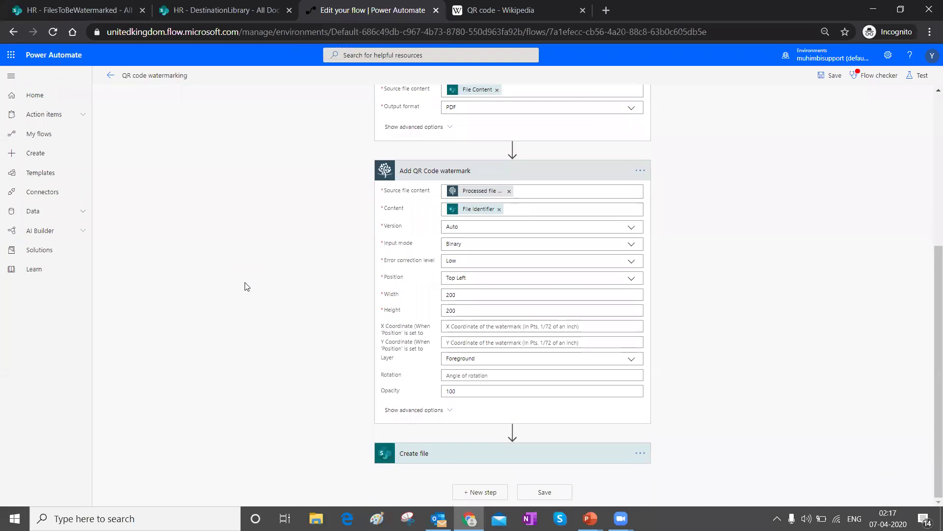
scroll(280, 279, "up", 1)
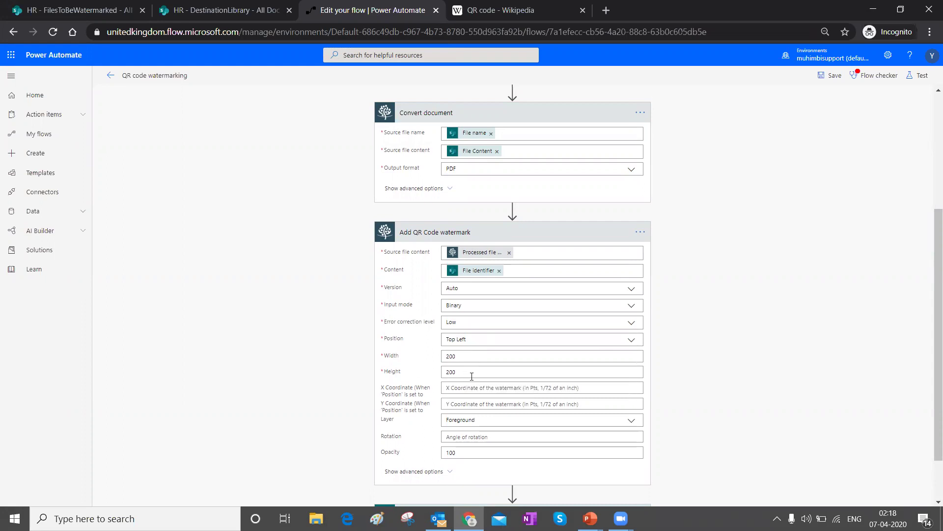
left_click(416, 470)
scroll(489, 343, "down", 3)
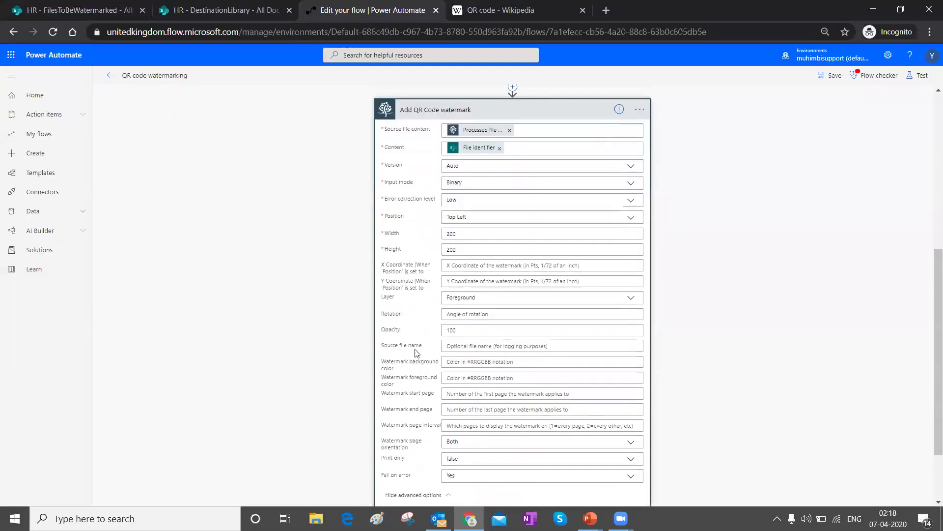
left_click(478, 326)
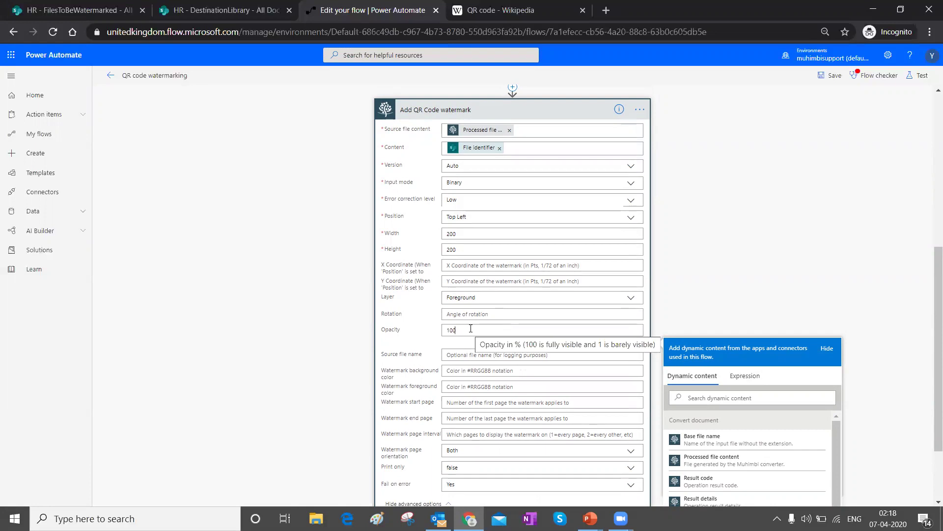
left_click_drag(471, 328, 423, 331)
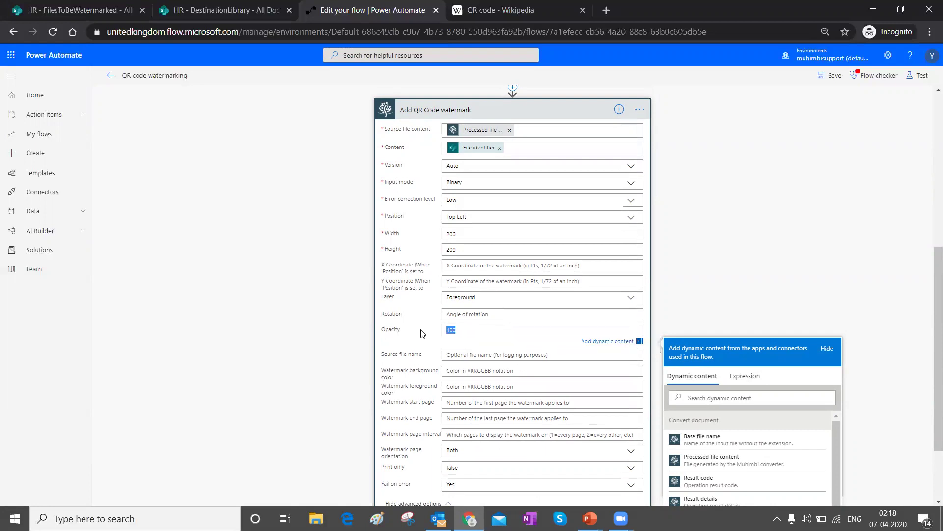
left_click(308, 334)
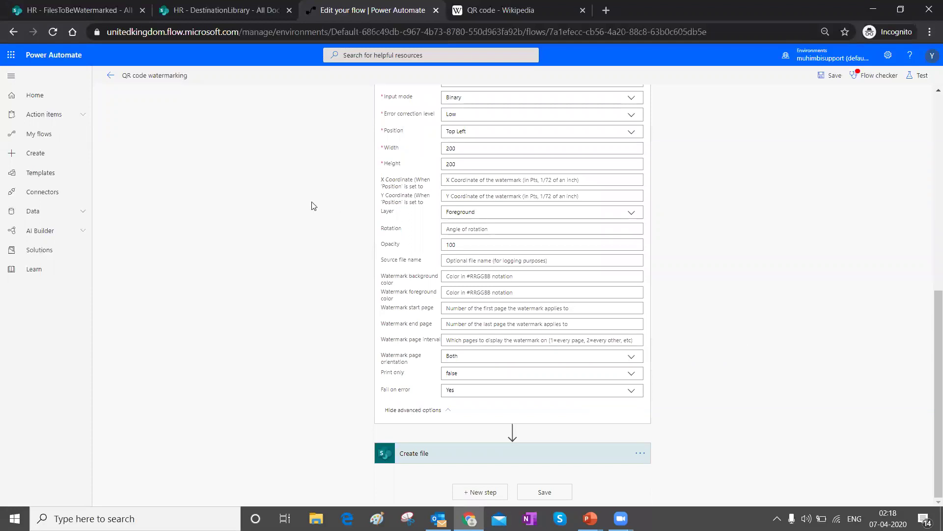
Try a watermark page range with start page 1 and end page 2, and clear both values again
left_click(469, 305)
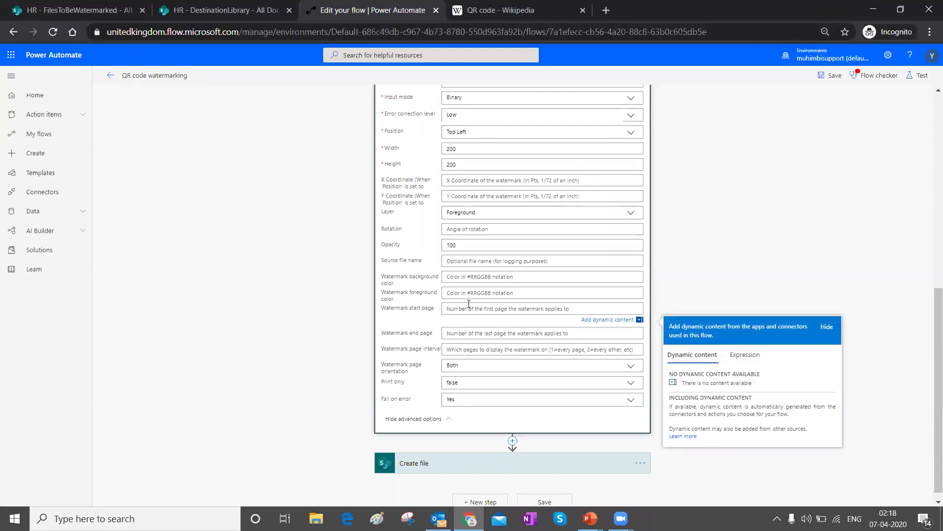
type("1")
left_click(456, 333)
type("2")
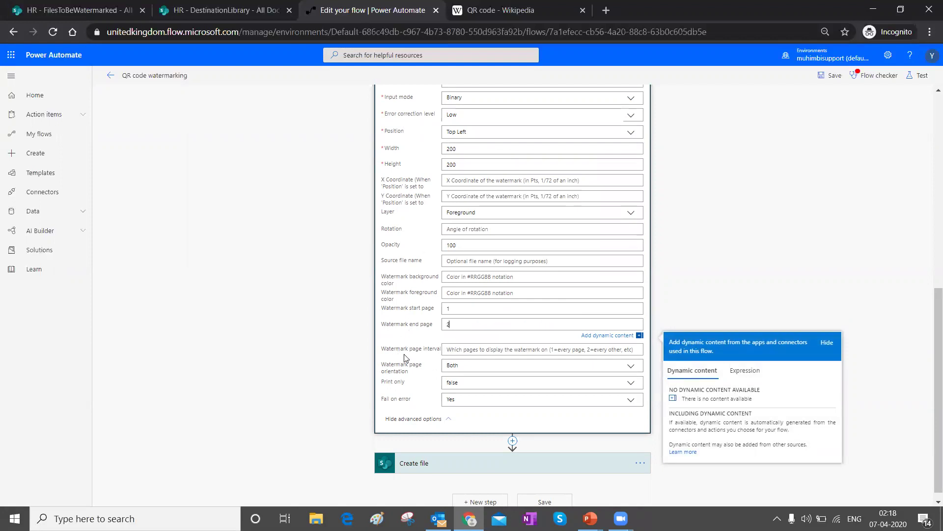
key("BackSpace")
left_click(460, 308)
key("BackSpace")
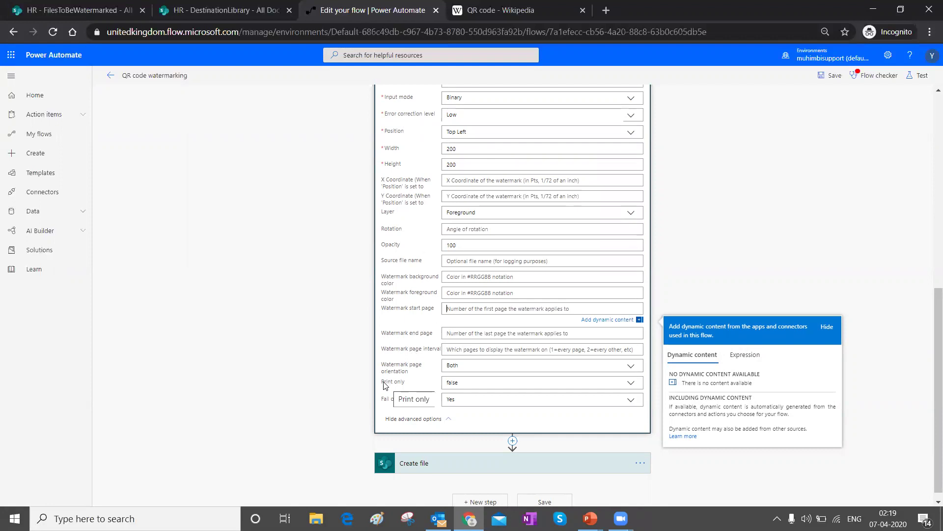
Expand the Create file action and inspect its site address and folder path
scroll(320, 349, "down", 1)
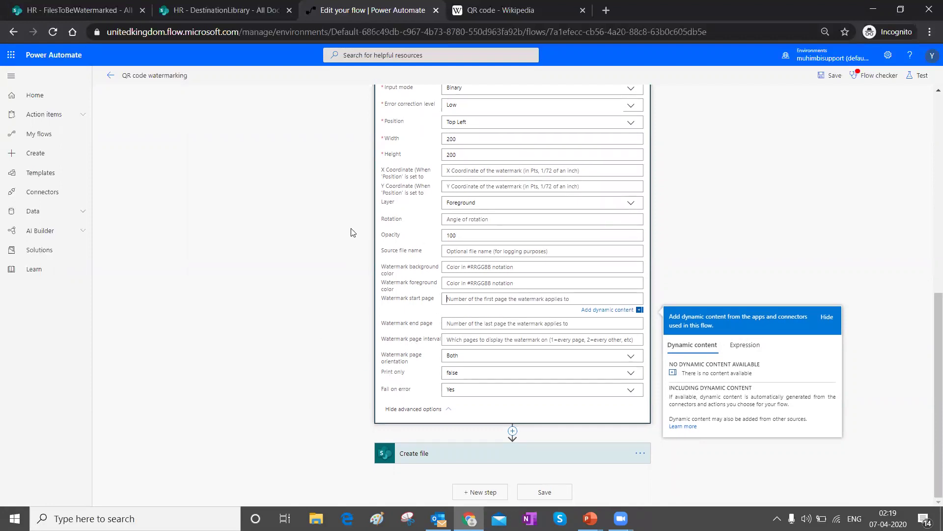
left_click(401, 461)
scroll(331, 321, "down", 3)
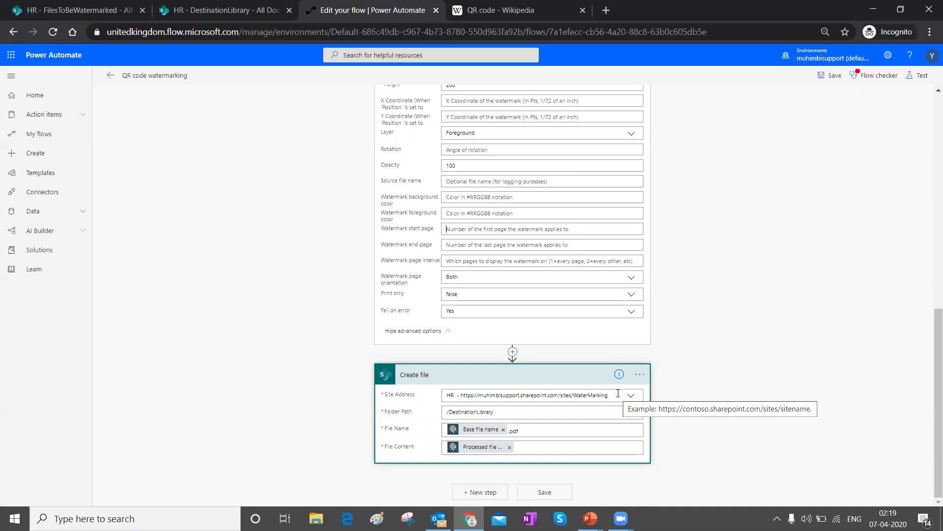
mouse_move(474, 411)
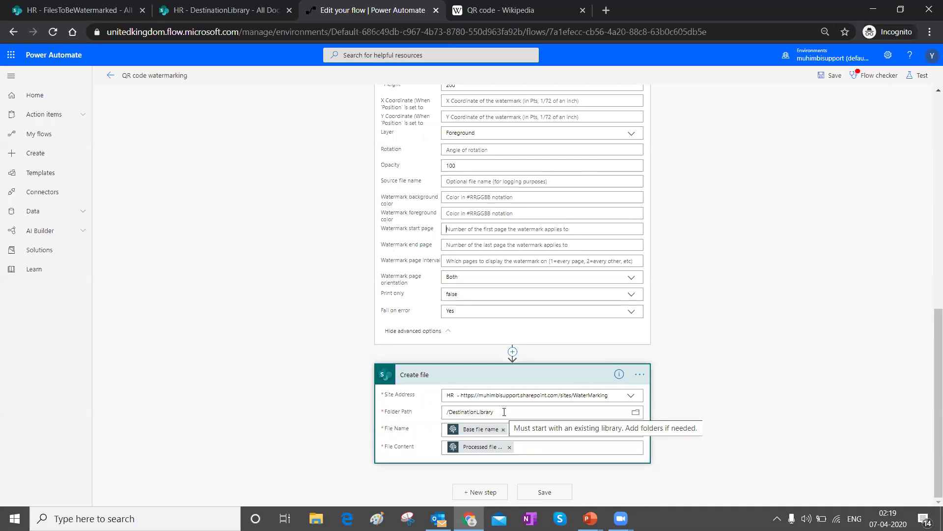
Check the DestinationLibrary in SharePoint that the folder path refers to, and return to the Create file action
left_click(162, 10)
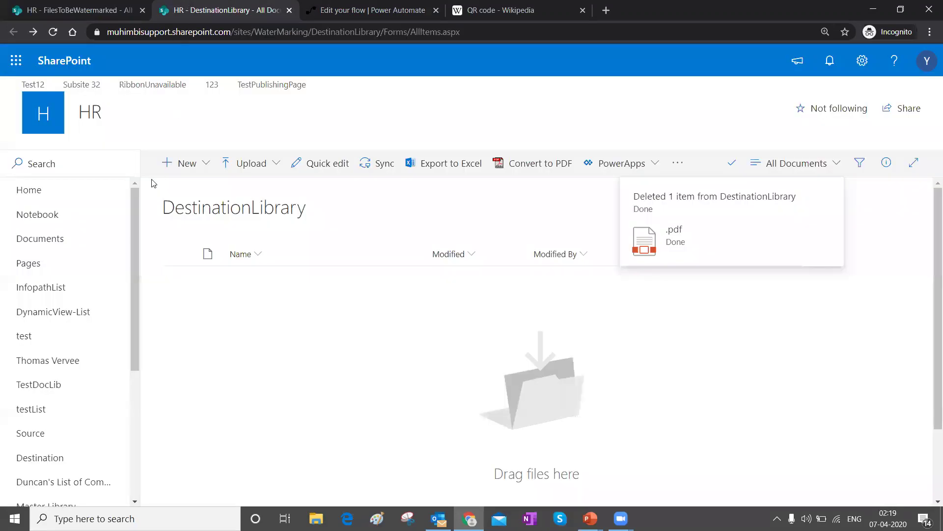
left_click_drag(165, 209, 317, 209)
left_click(463, 288)
left_click(416, 11)
left_click(496, 420)
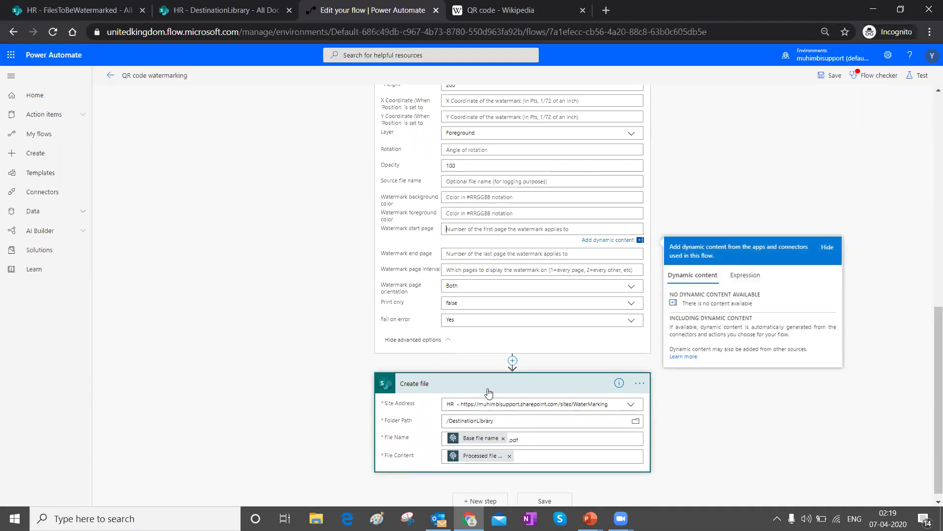
Inspect the Create file action's file content and the dynamic content available from the Add QR Code watermark action
scroll(488, 392, "up", 6)
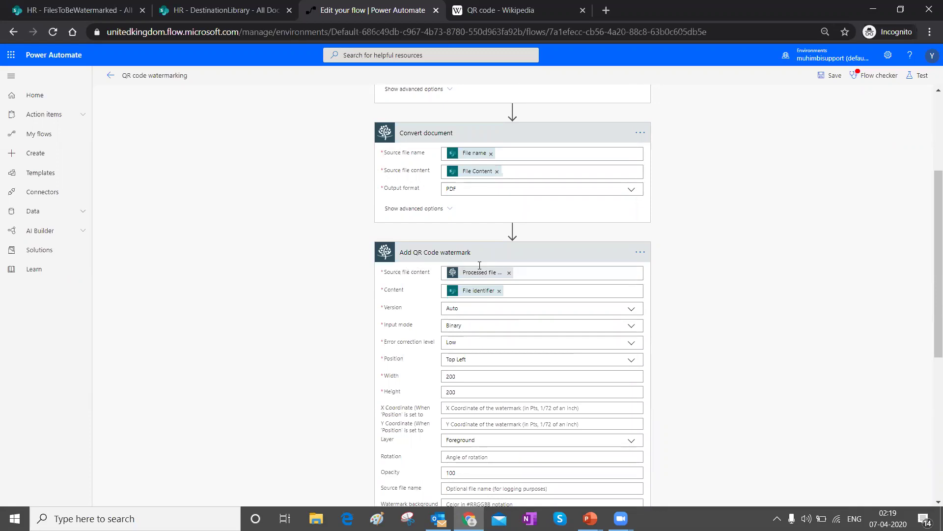
scroll(480, 265, "down", 6)
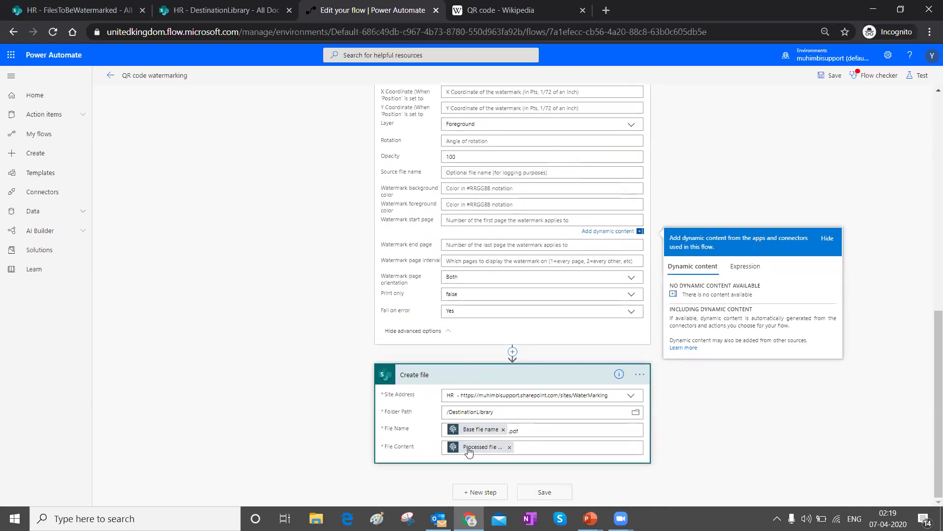
left_click(525, 447)
scroll(875, 386, "down", 4)
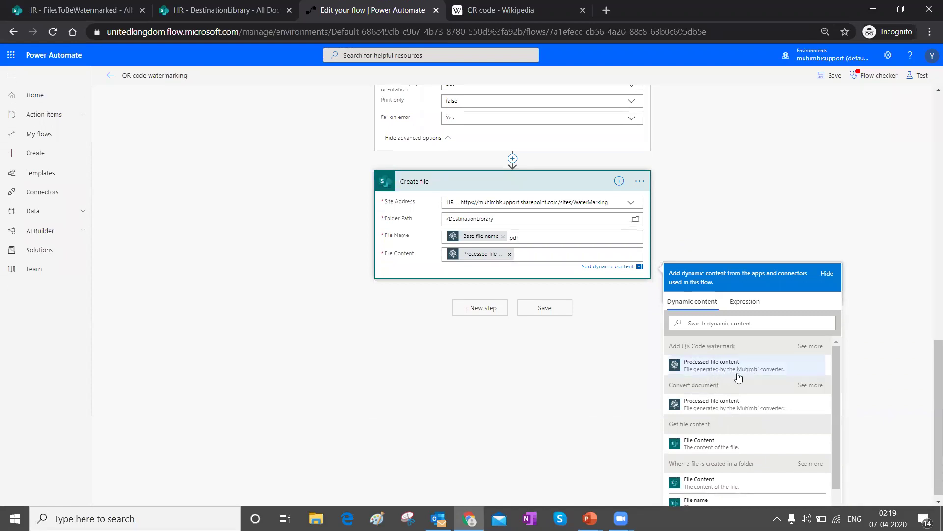
Replace the Base file name token in the Create file action so the file name reads QRCodeWatermarked.pdf
left_click(503, 236)
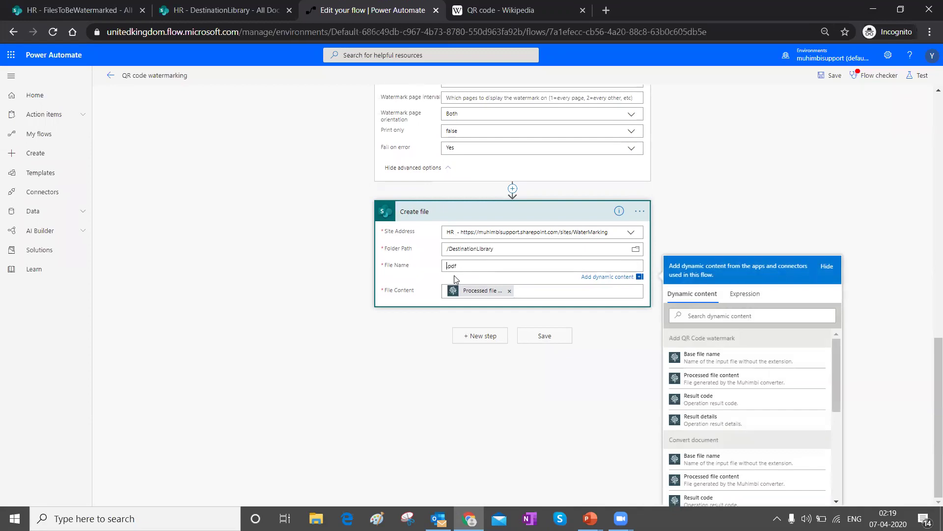
type("QRCodeWatermarked")
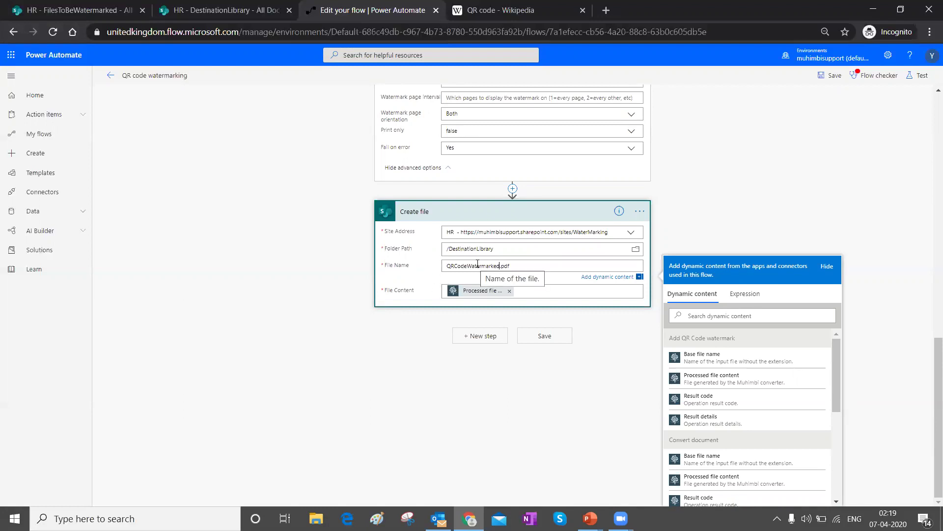
left_click_drag(499, 266, 518, 270)
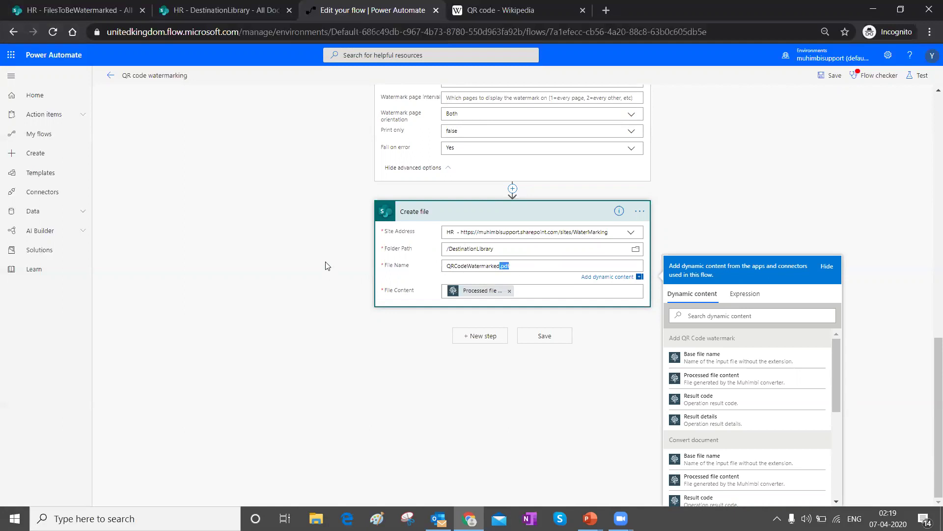
left_click(531, 266)
scroll(530, 268, "up", 3)
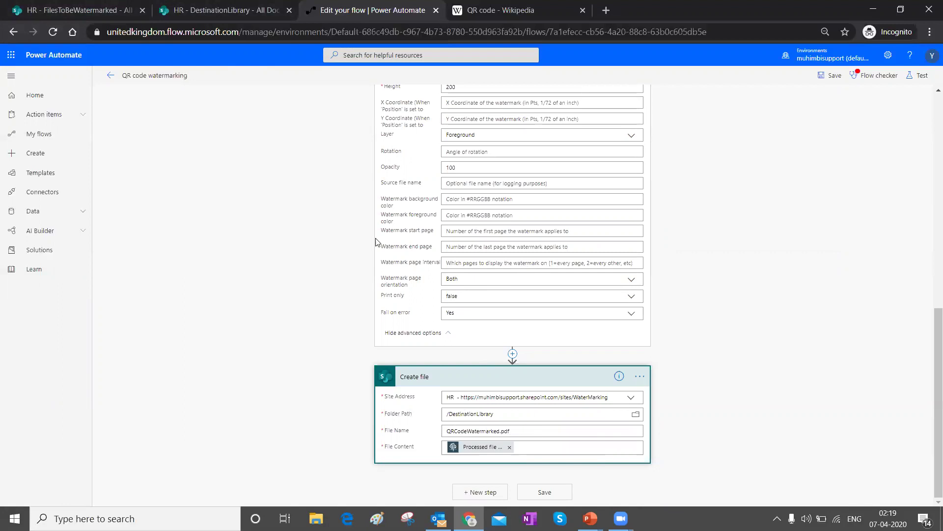
View the FilesToBeWatermarked and DestinationLibrary libraries in SharePoint, and return to the flow to review the Create file action's file name
left_click(136, 4)
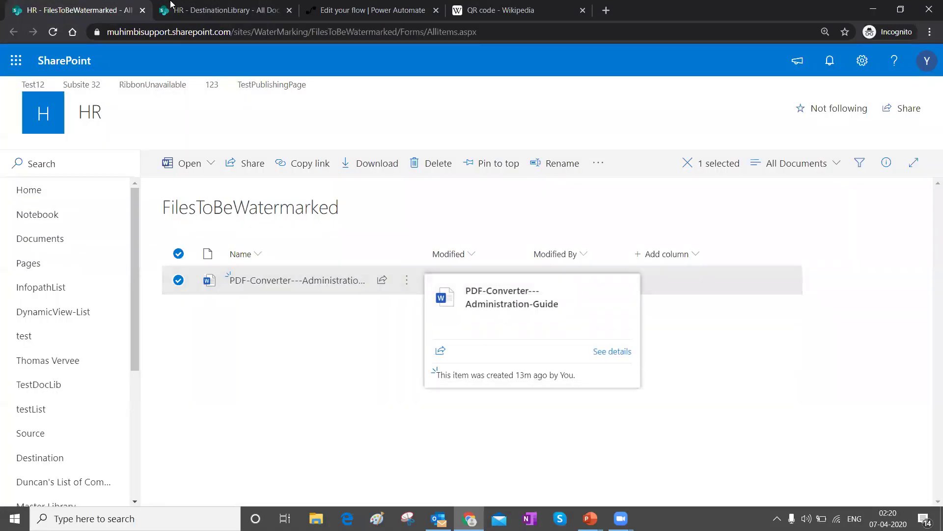
left_click(202, 8)
left_click(357, 10)
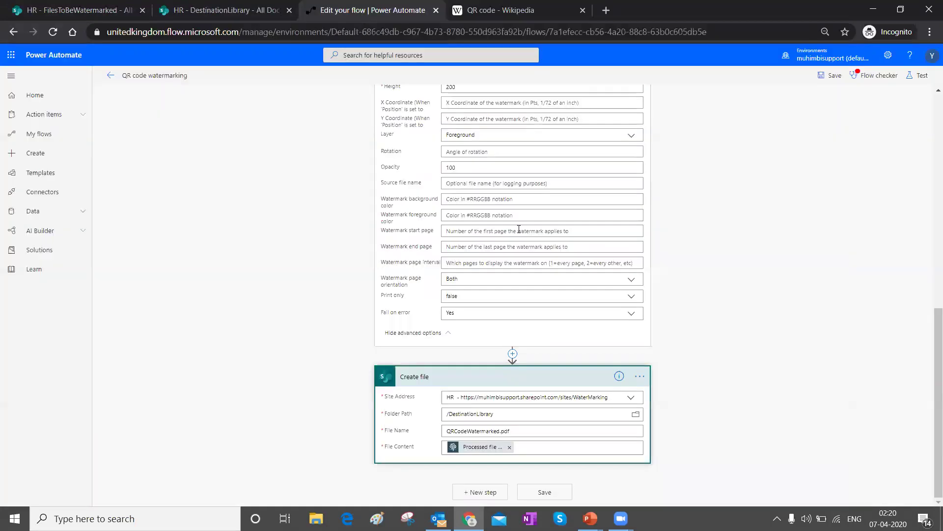
left_click(549, 433)
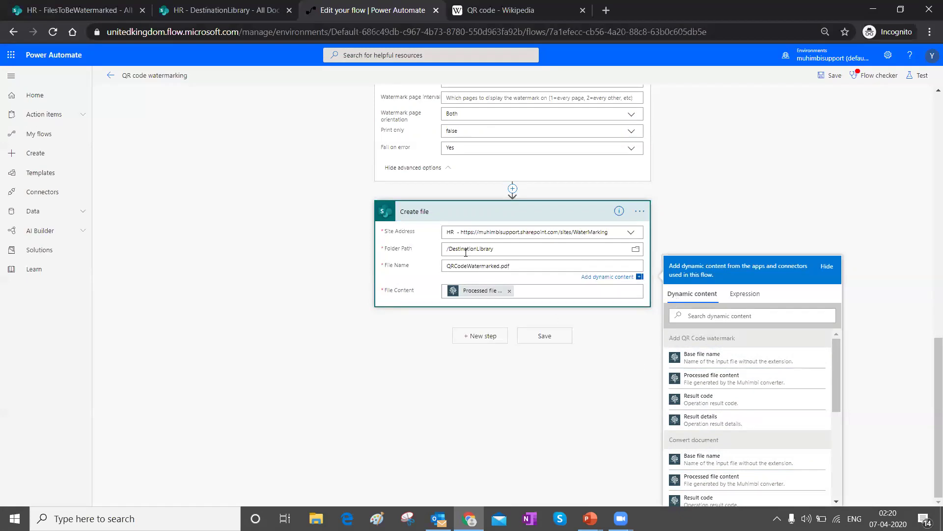
left_click(710, 158)
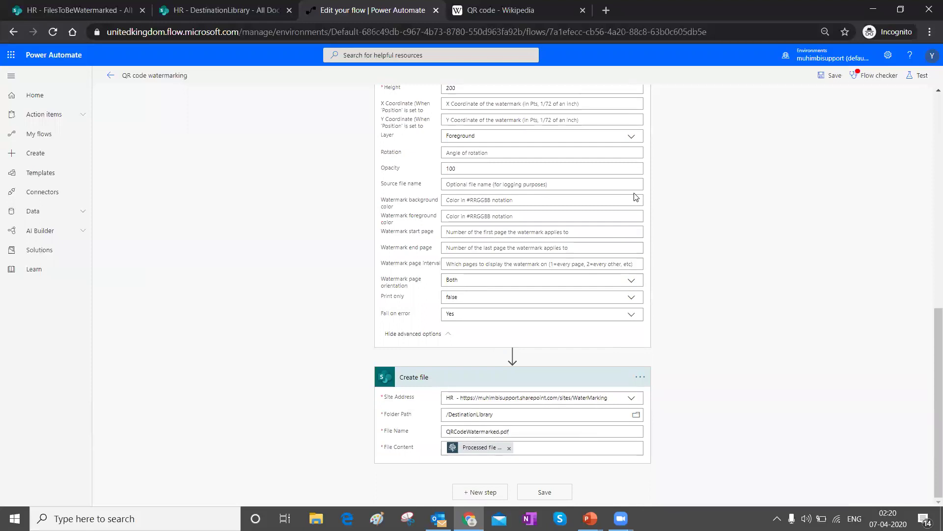
Save and test the flow using data from the most recent succeeded run
scroll(548, 317, "up", 10)
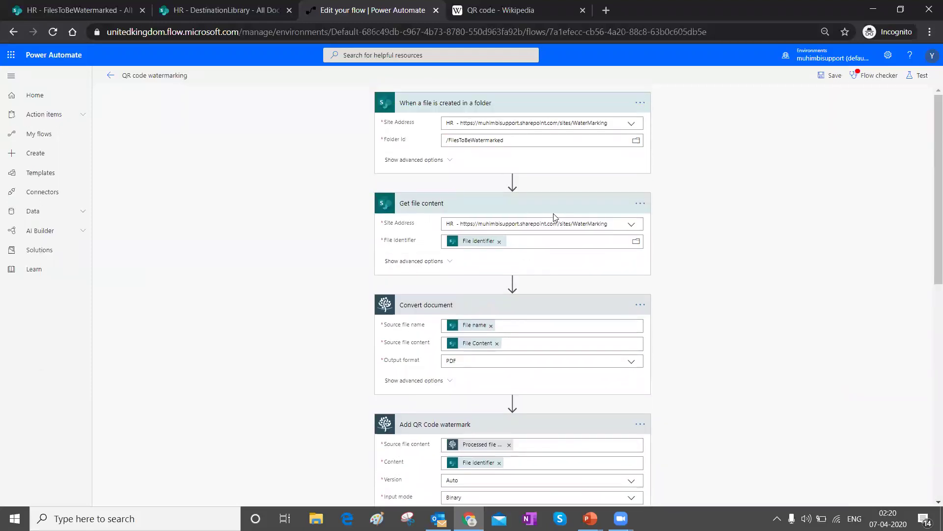
left_click(915, 75)
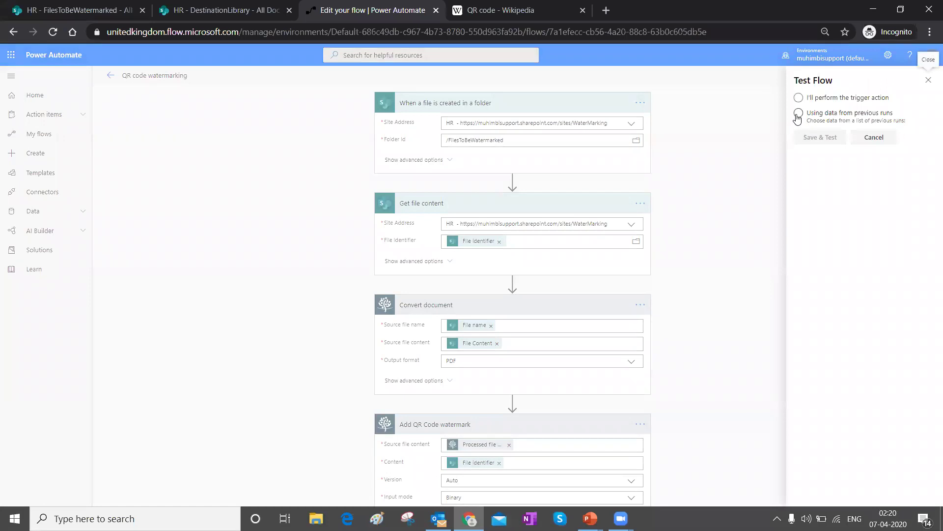
left_click(798, 114)
left_click(802, 137)
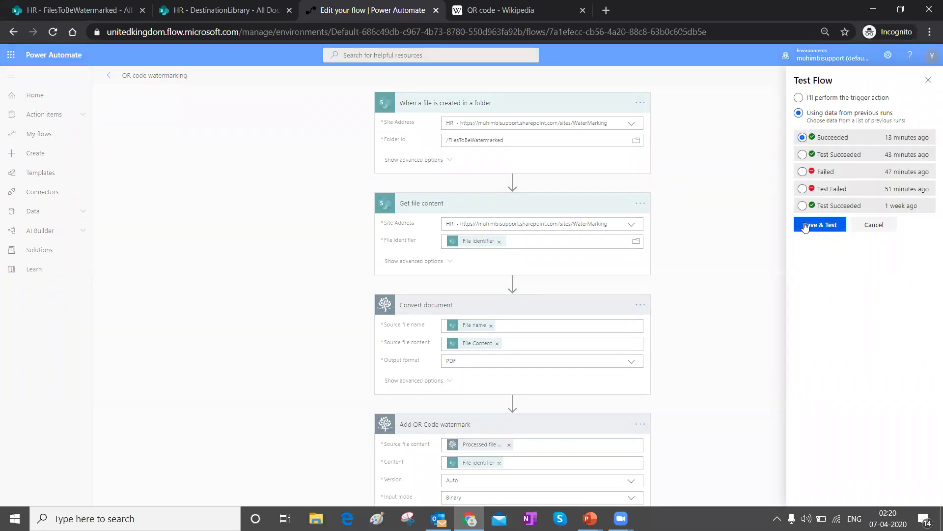
left_click(805, 226)
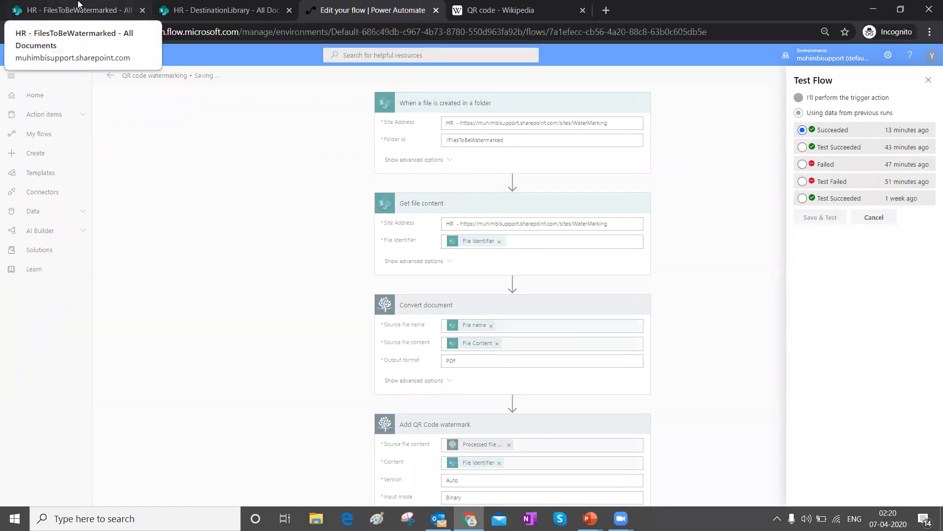
Monitor the test run while checking the FilesToBeWatermarked library and refreshing DestinationLibrary, and return to the run history
left_click(78, 4)
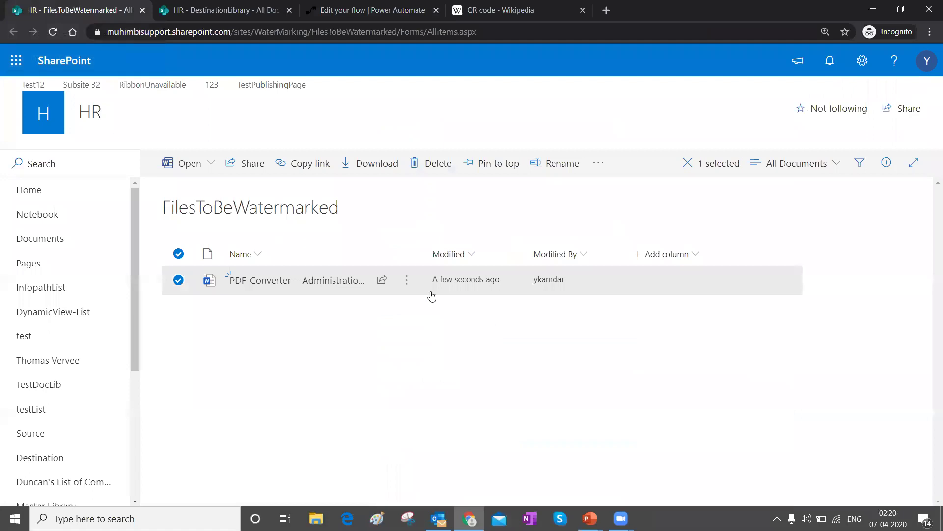
left_click(394, 11)
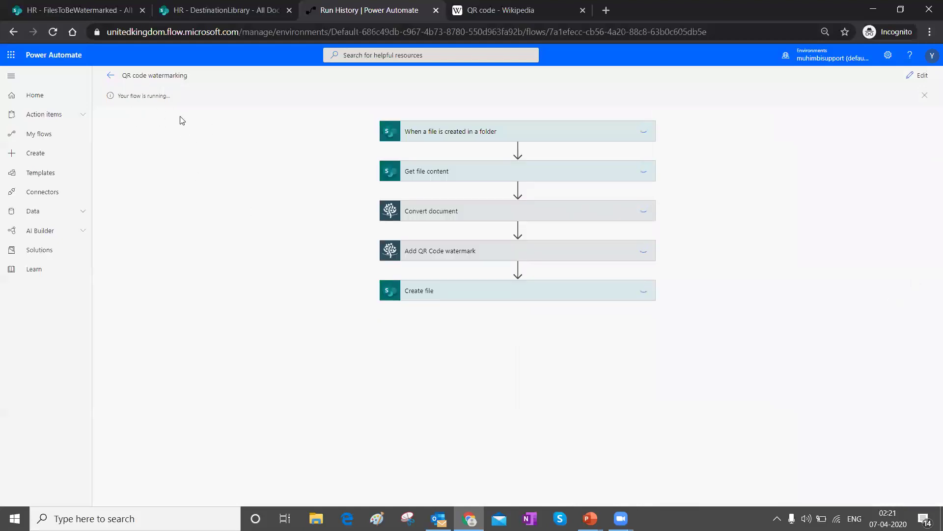
left_click(186, 13)
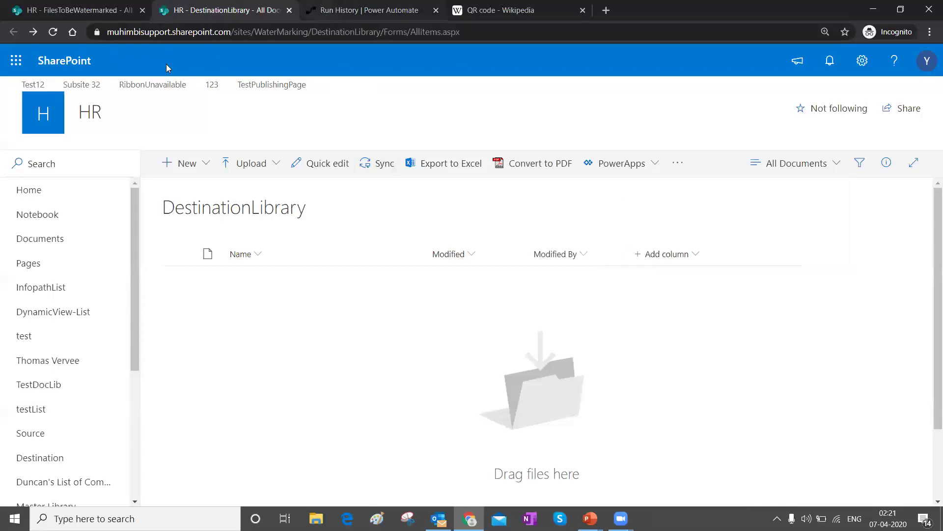
left_click(52, 35)
left_click(360, 11)
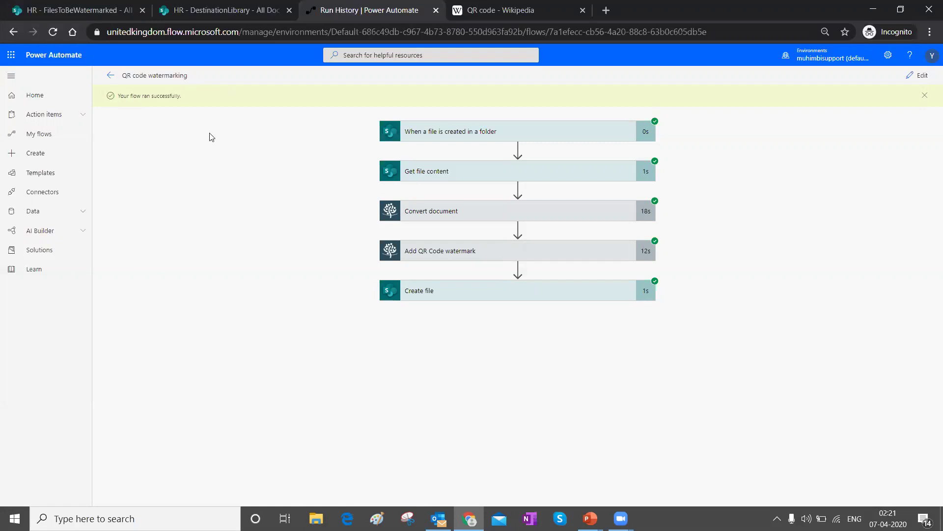
Open QRCodeWatermarked.pdf from the DestinationLibrary in SharePoint
left_click(198, 6)
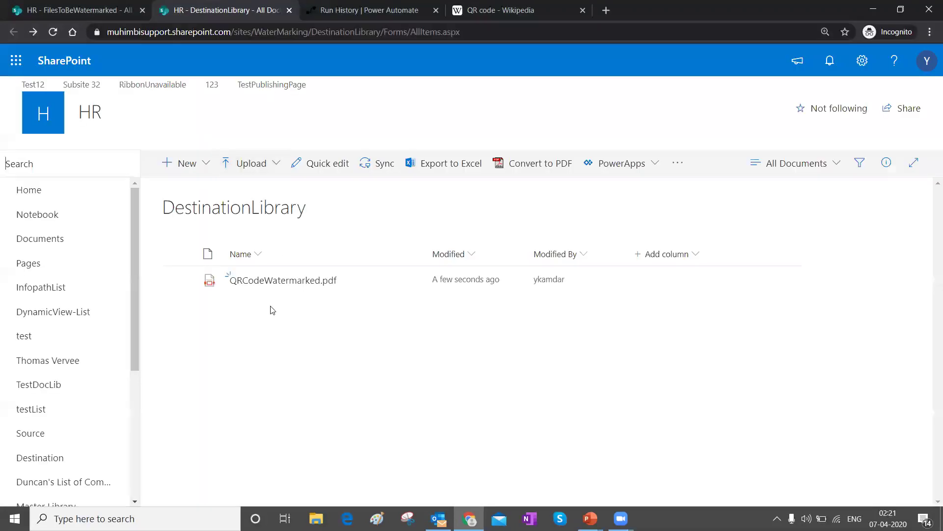
mouse_move(253, 293)
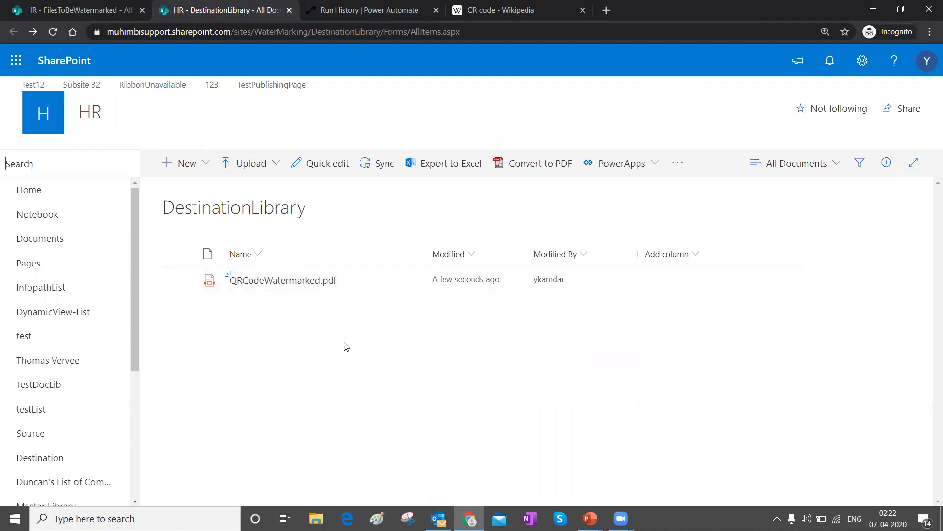
left_click(265, 281)
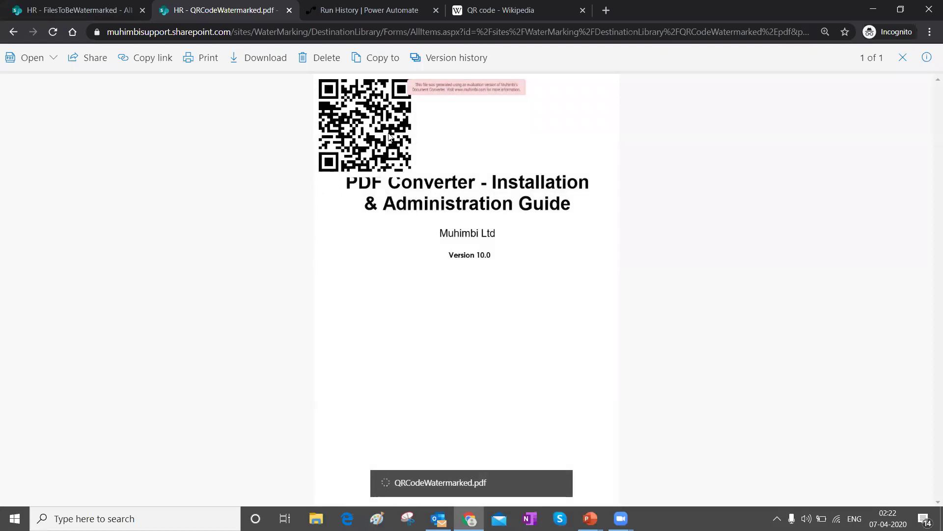
Examine the QR code watermark across the PDF's pages, then check the flow's run history in Power Automate and return to the PDF
scroll(451, 294, "down", 1)
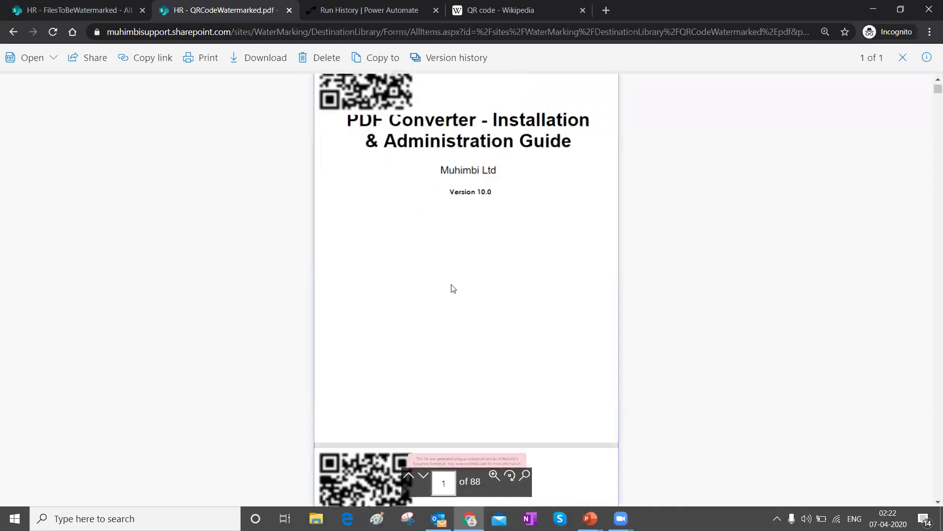
scroll(456, 256, "down", 1)
scroll(451, 198, "down", 1)
scroll(442, 178, "down", 2)
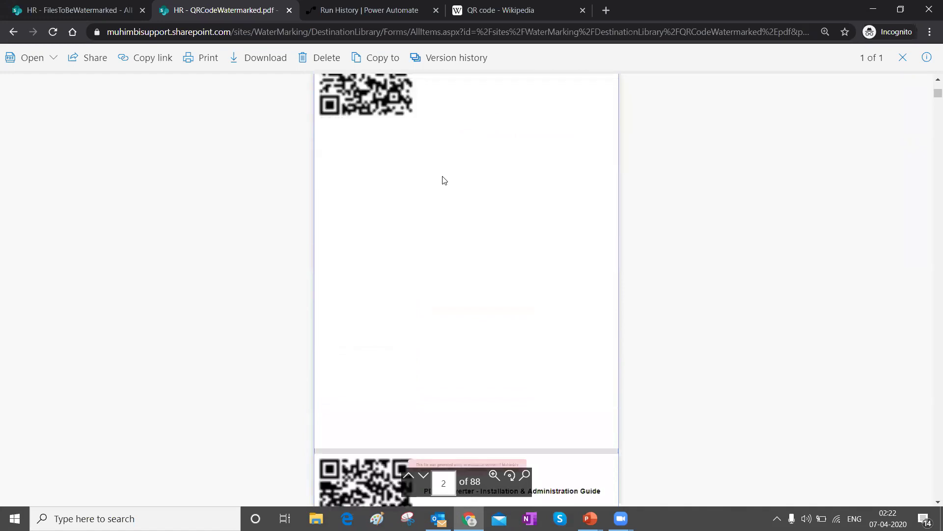
scroll(401, 202, "down", 15)
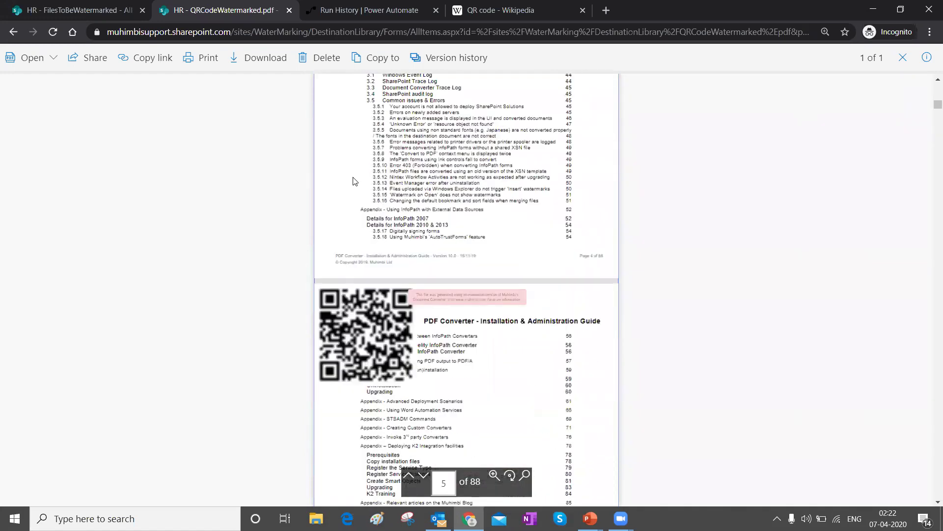
scroll(353, 187, "down", 20)
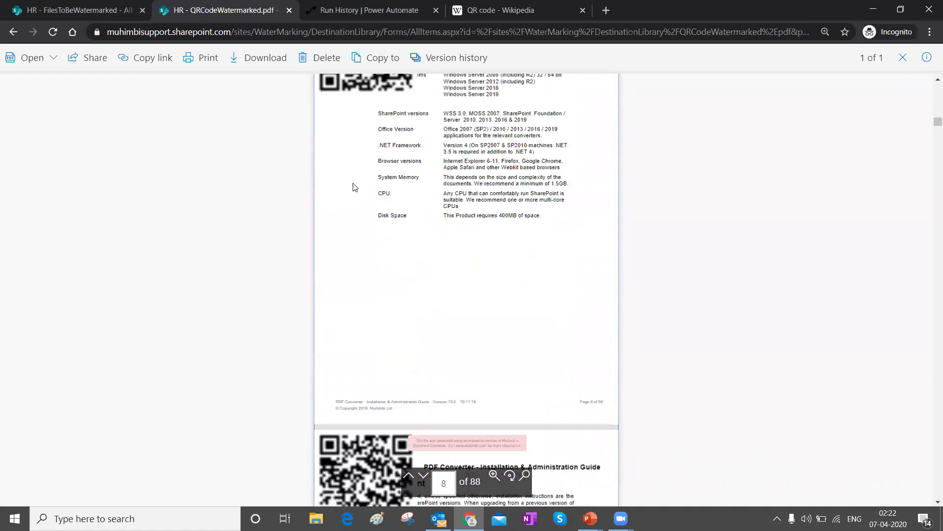
scroll(356, 187, "down", 18)
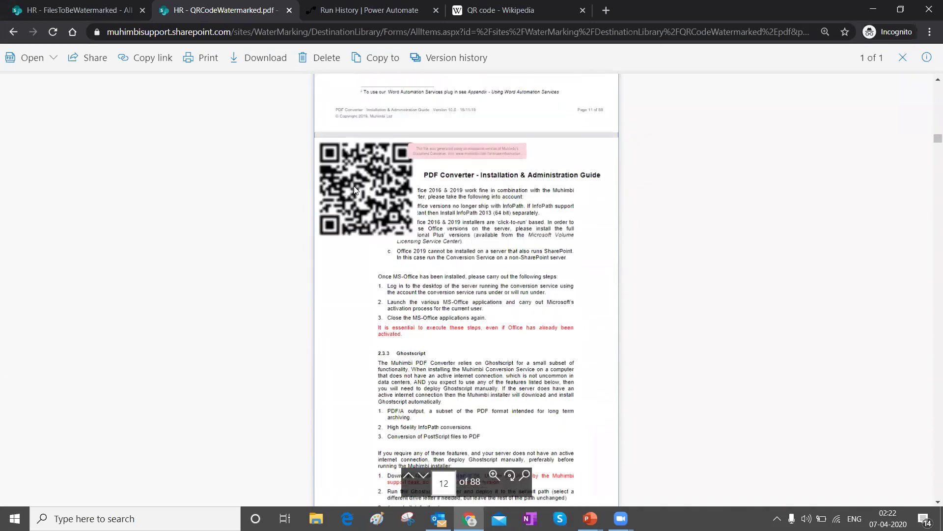
scroll(439, 243, "up", 20)
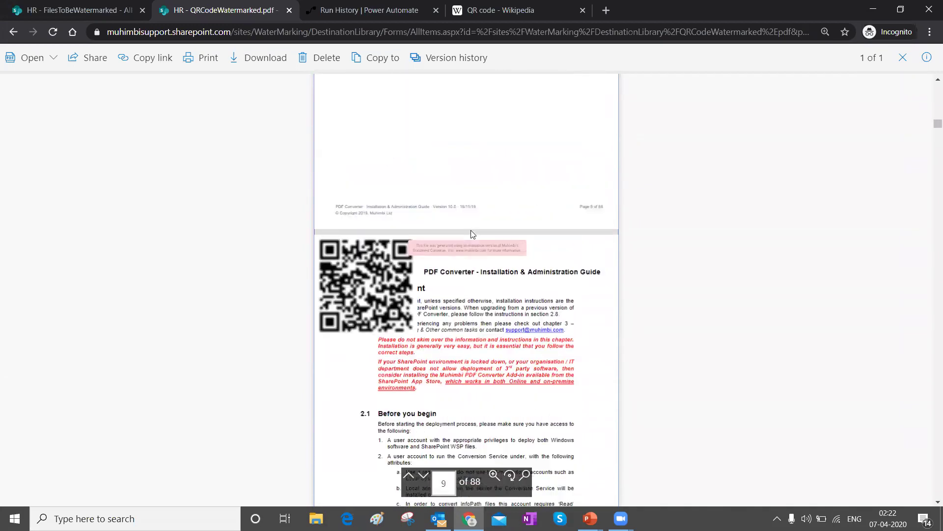
scroll(464, 233, "up", 18)
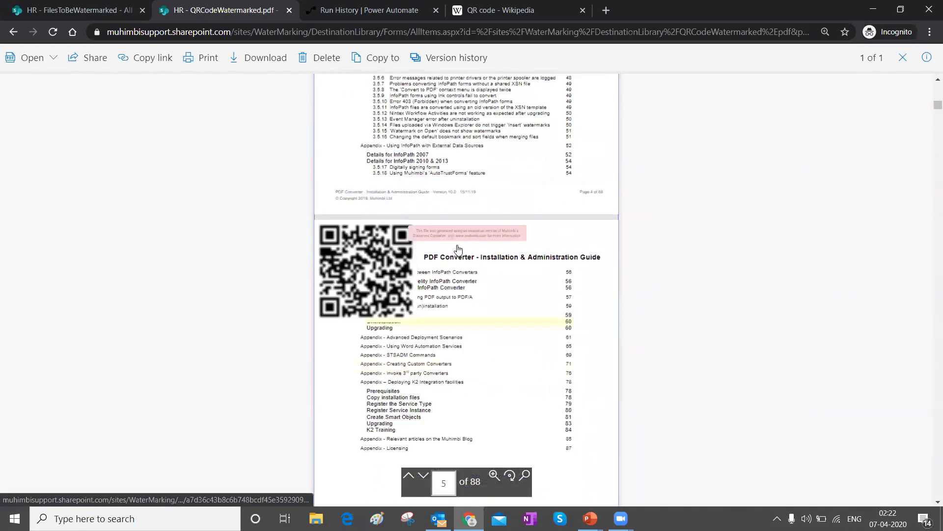
scroll(367, 218, "up", 10)
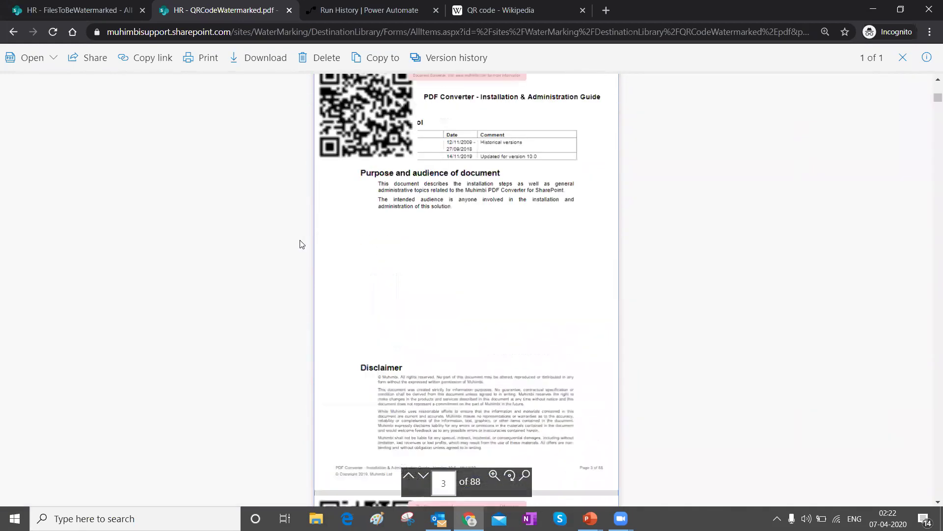
scroll(301, 244, "up", 8)
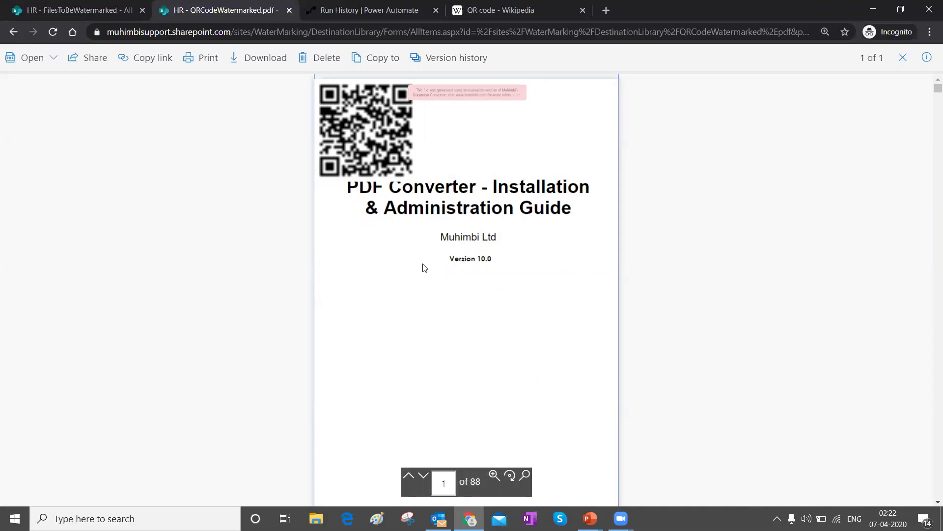
left_click(368, 7)
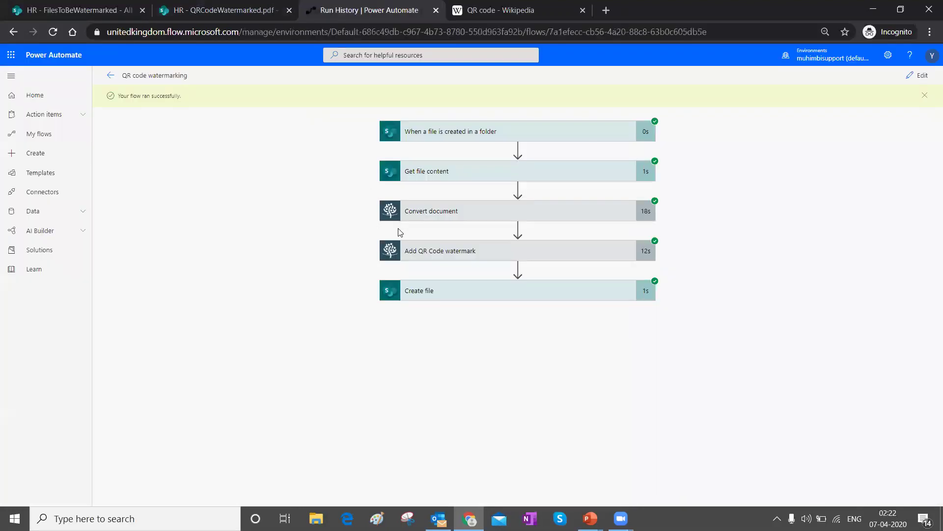
left_click(274, 16)
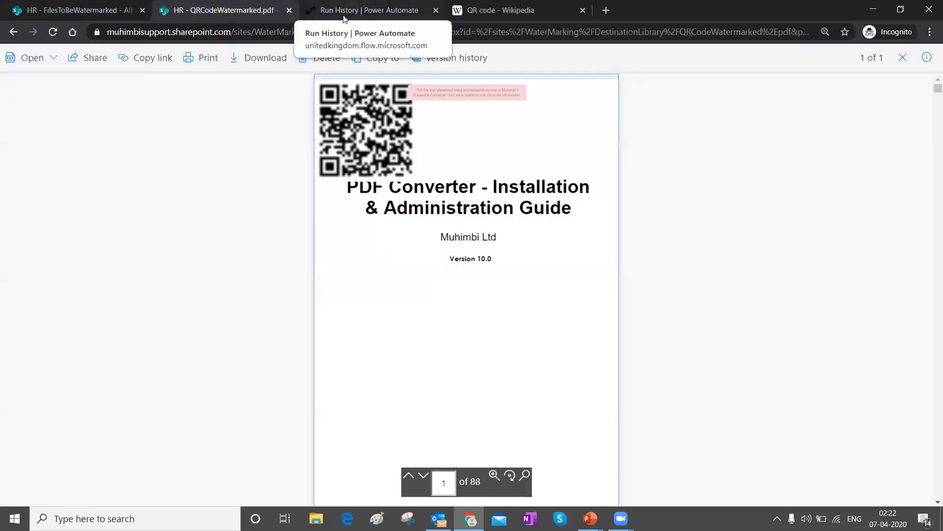